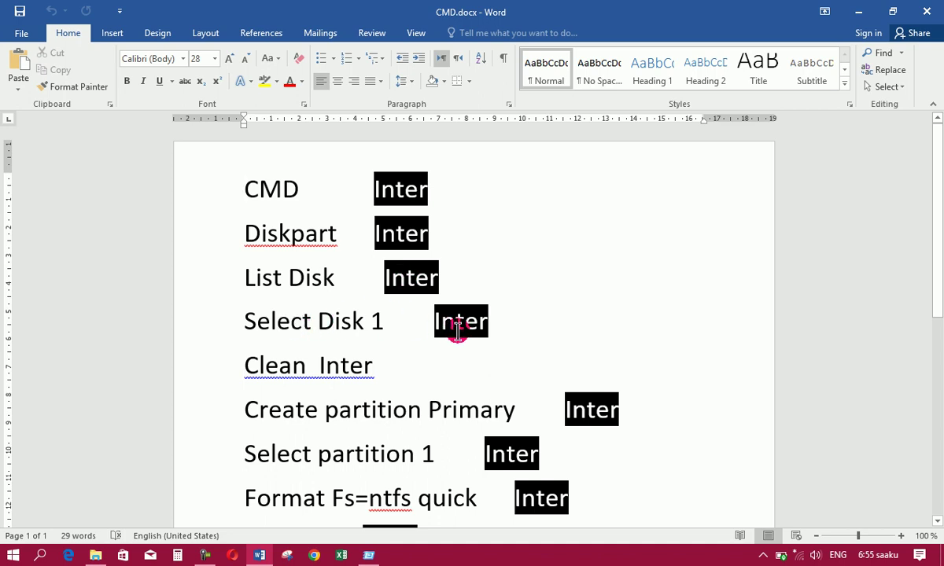
Zoom the CMD.docx document out to 70% and review the full list of disk partitioning commands.
drag(936, 225, 937, 310)
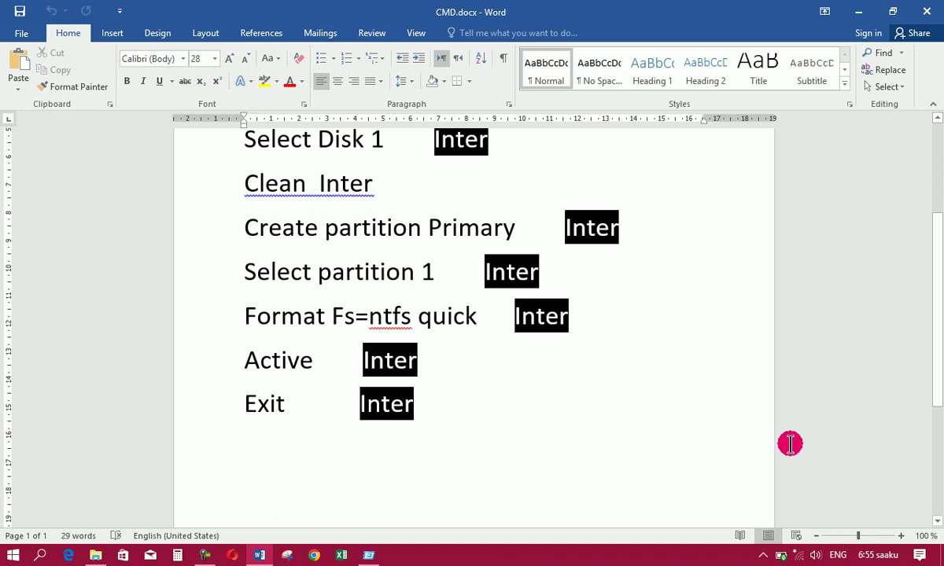
click(815, 537)
click(815, 537)
click(815, 536)
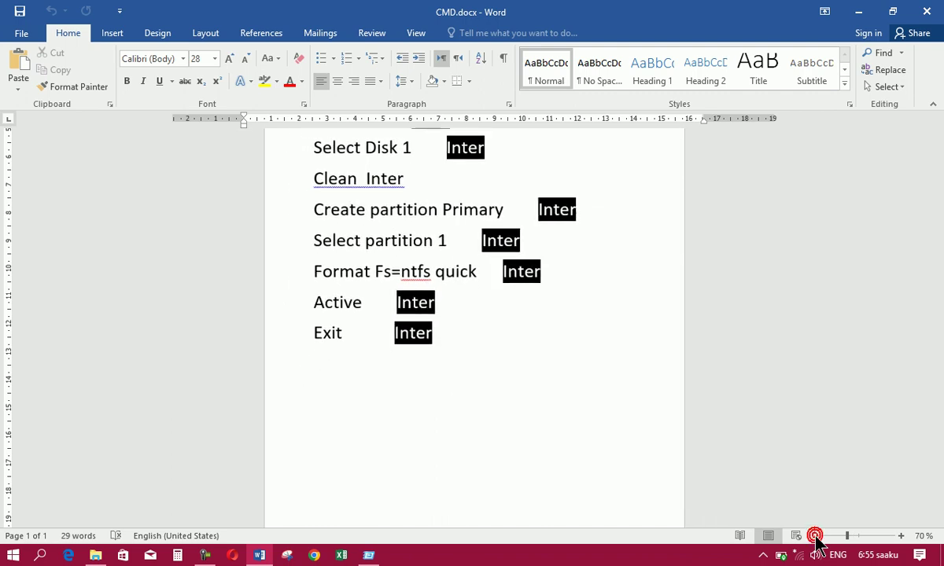
drag(936, 338, 916, 234)
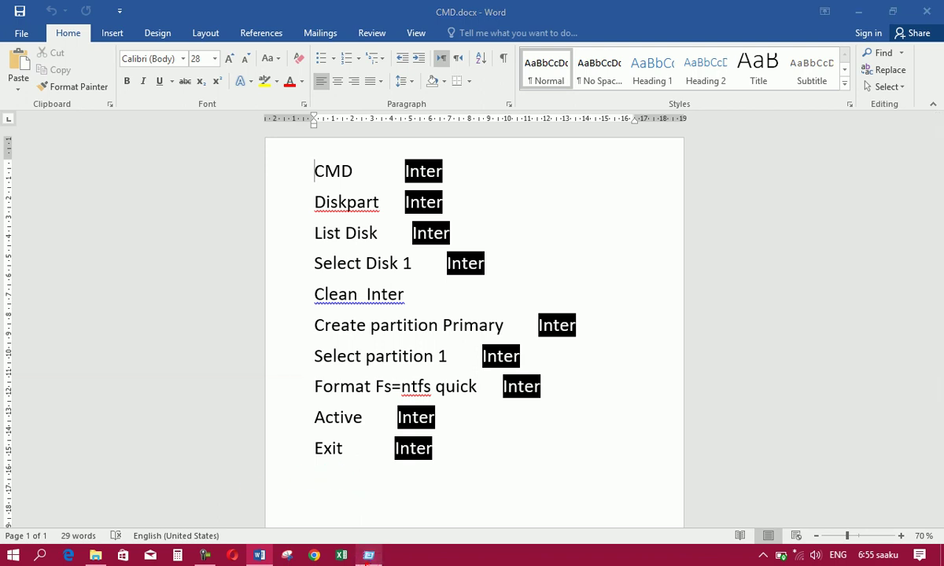
Launch Command Prompt by running cmd from the Run dialog, and minimize its window.
key(super+r)
click(293, 396)
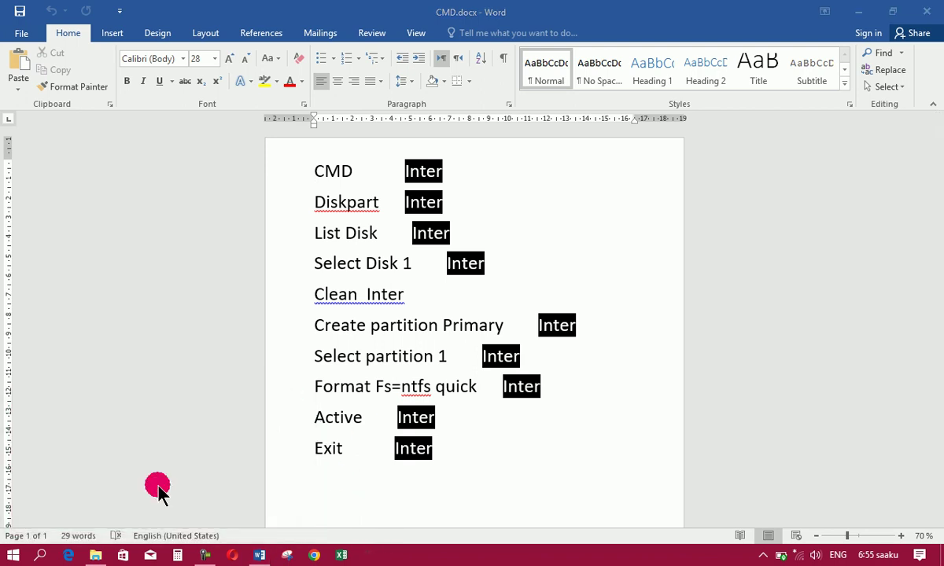
key(super+r)
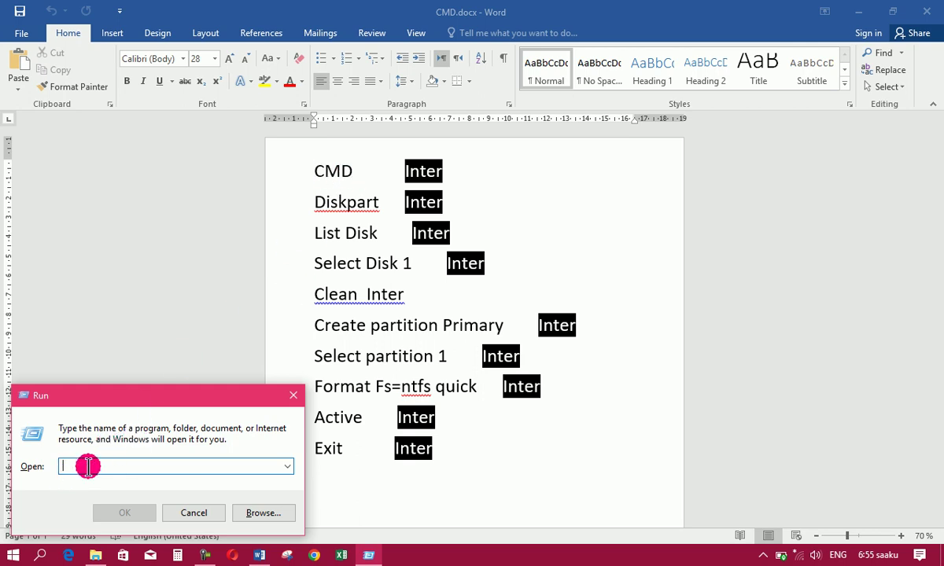
text(c)
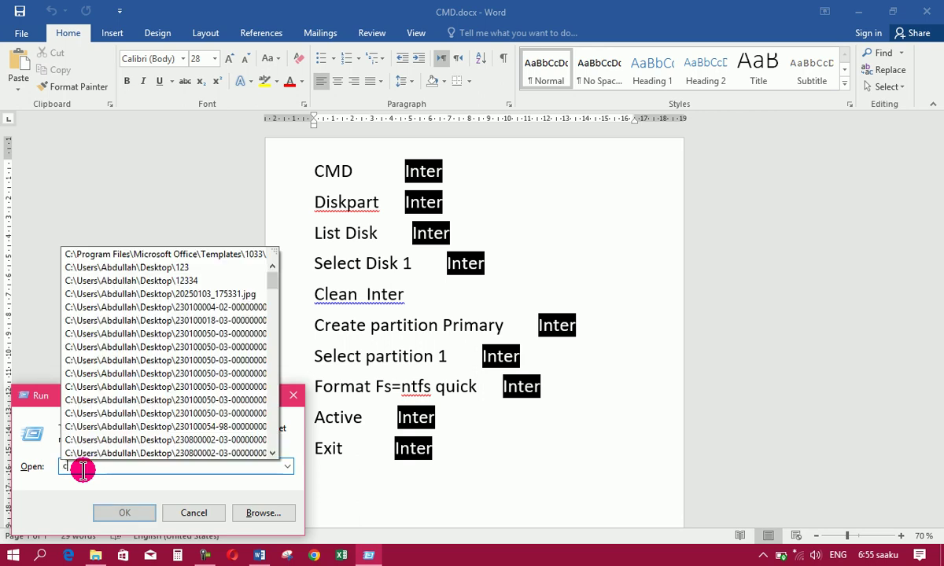
text(md)
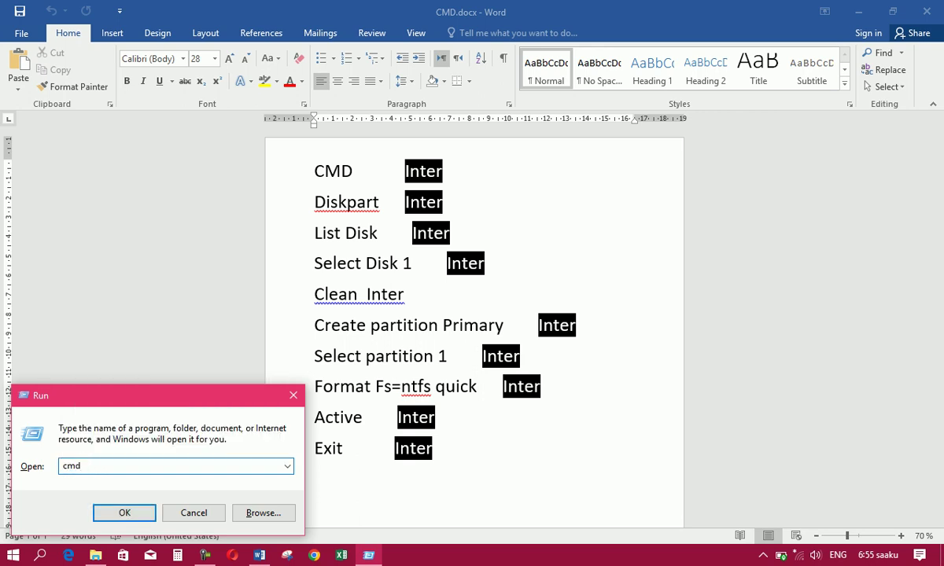
key(Return)
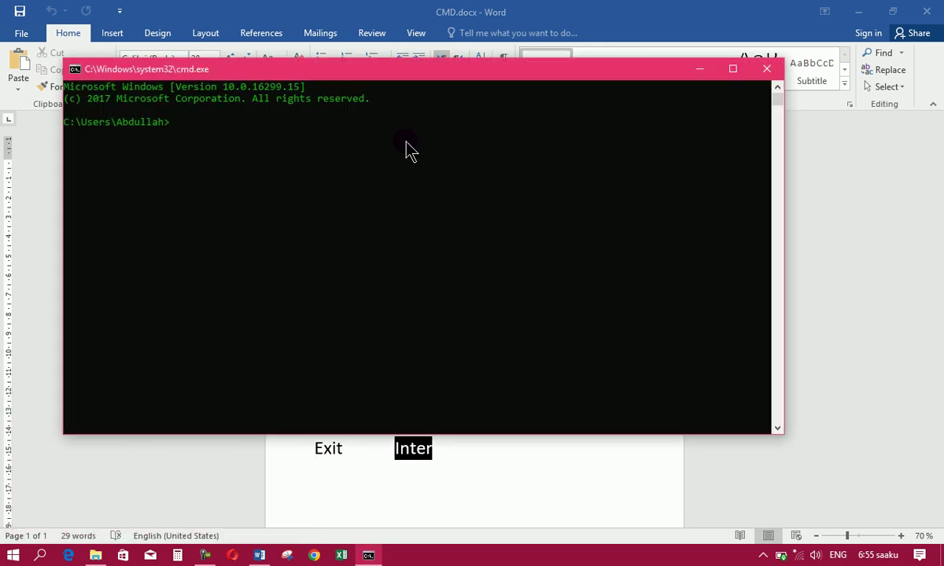
drag(647, 79, 641, 248)
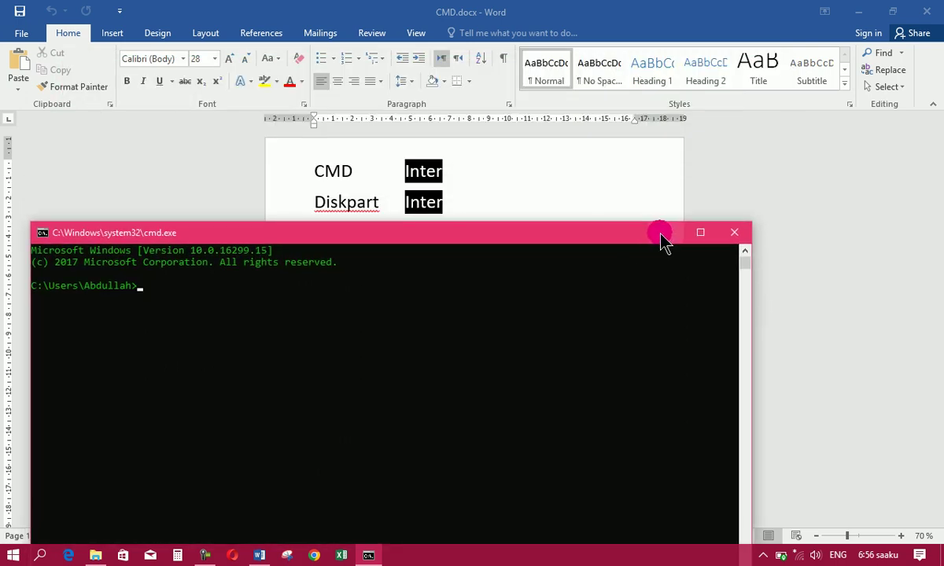
click(665, 234)
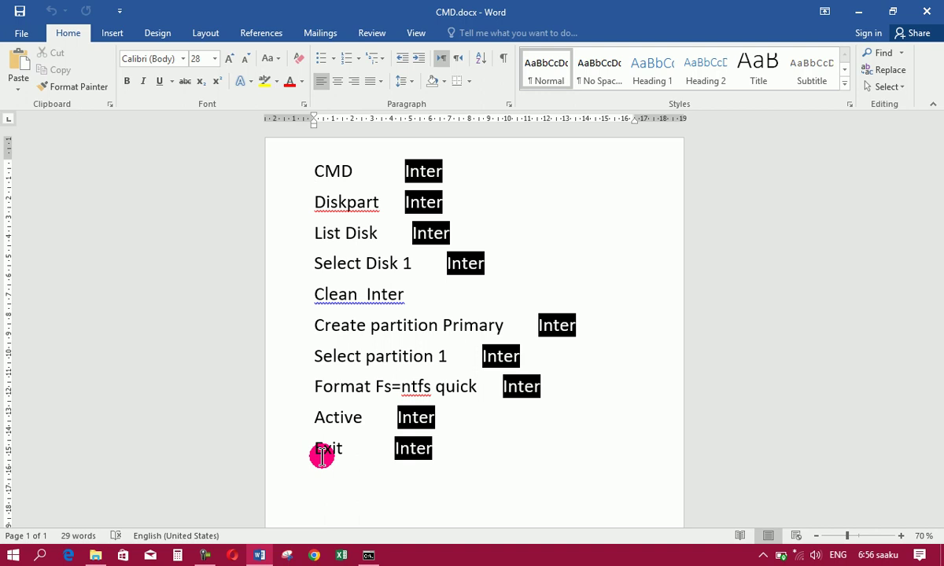
Minimize the document and locate Windows_10_Gold_UEFI_MBR.iso on the Office Document (D:) drive.
click(857, 12)
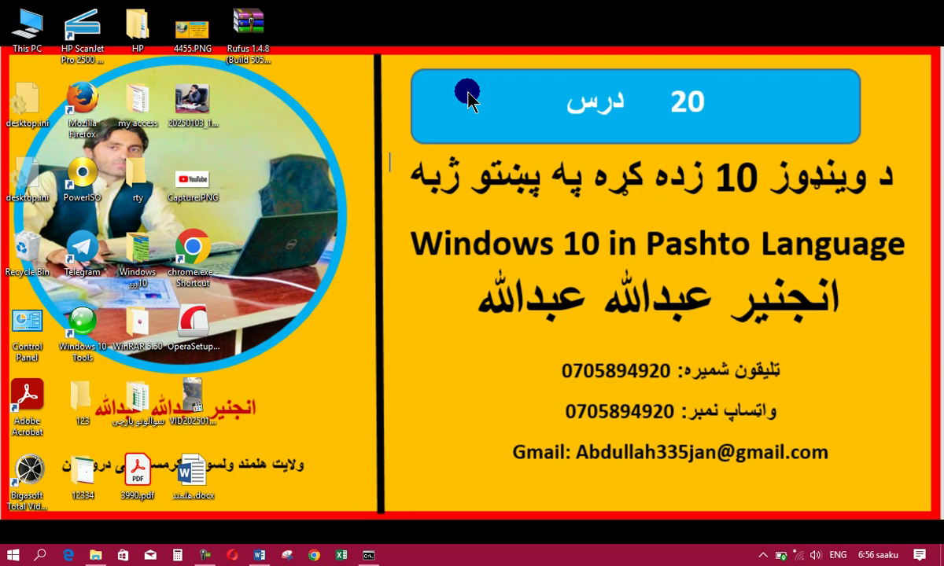
double_click(32, 26)
double_click(484, 165)
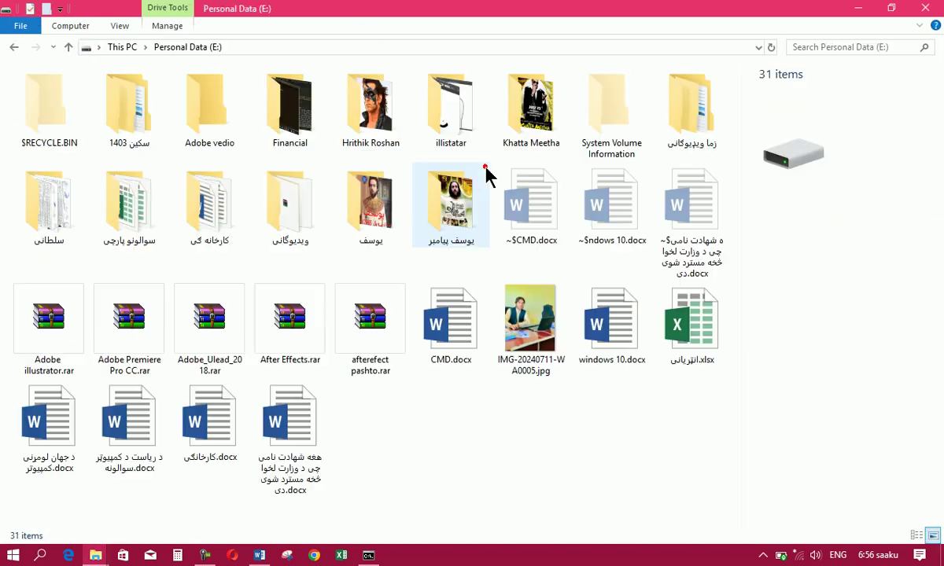
click(13, 46)
double_click(305, 167)
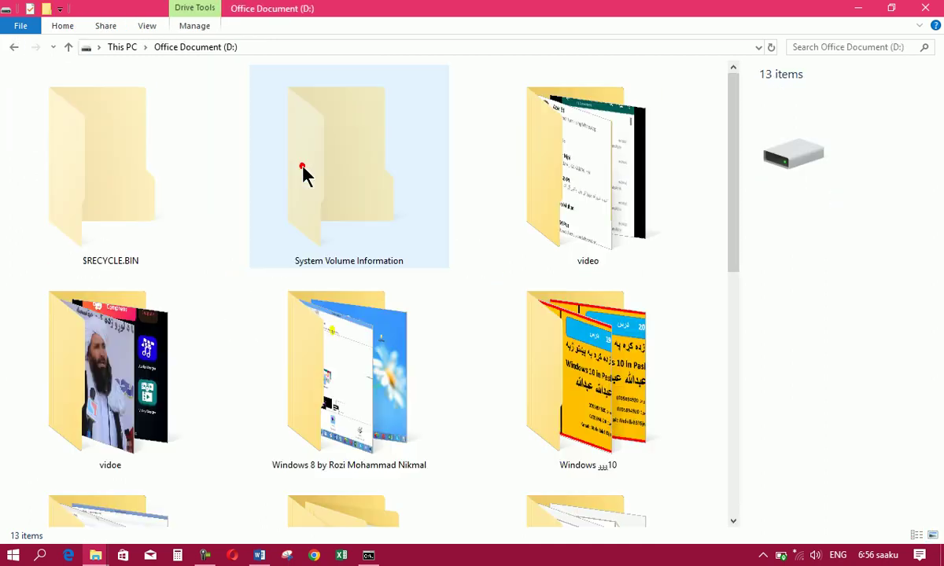
drag(735, 221, 735, 488)
click(61, 417)
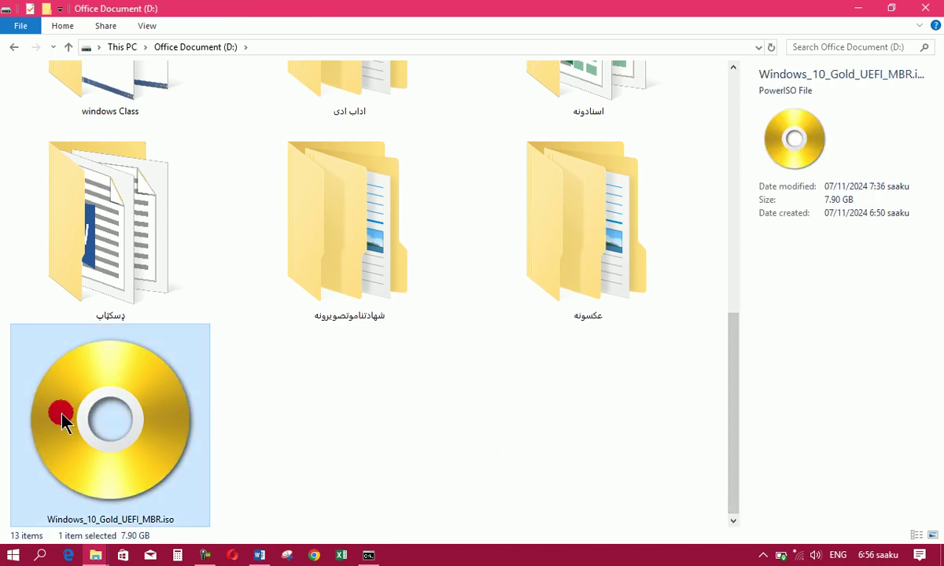
Open Windows_10_Gold_UEFI_MBR.iso with Windows Explorer to view its contents, and close both folder windows.
right_click(62, 413)
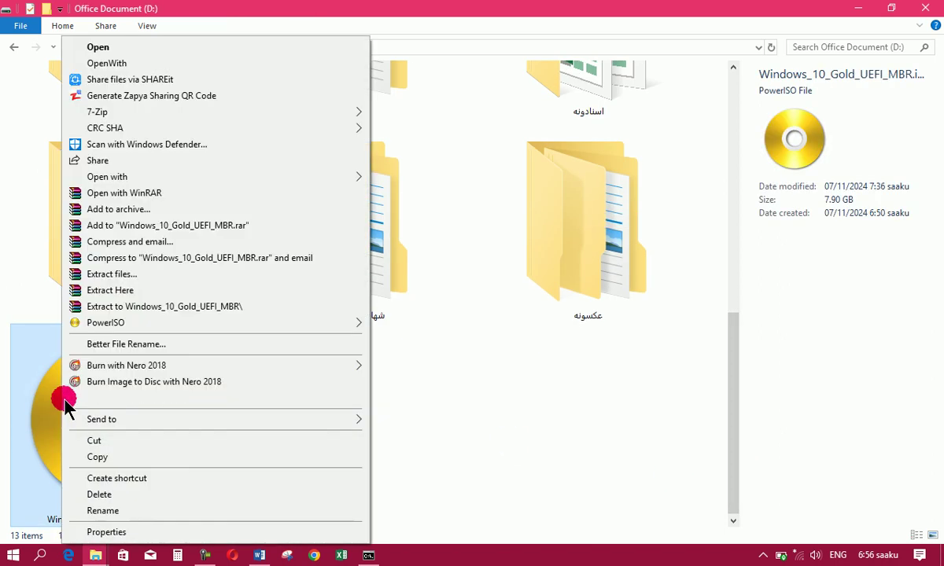
click(132, 67)
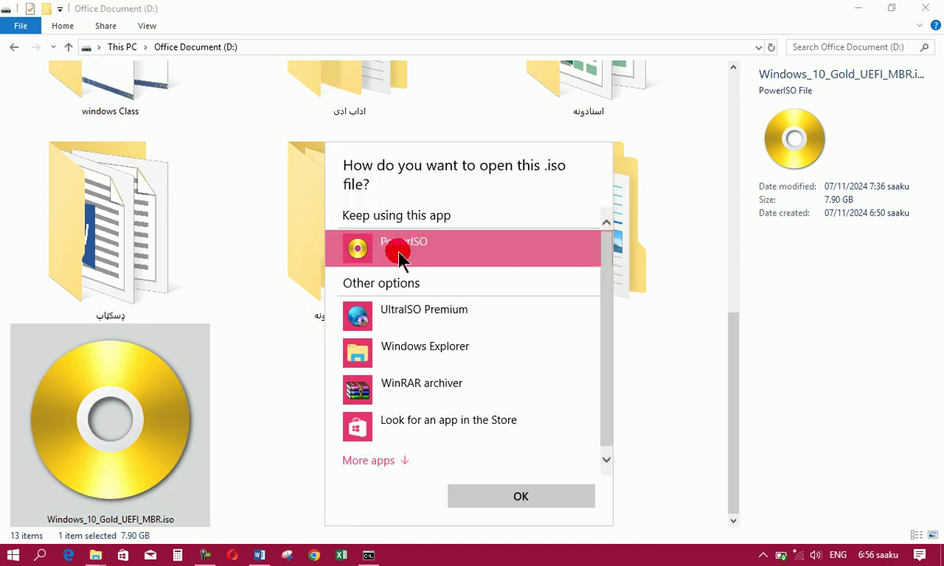
click(409, 360)
click(408, 360)
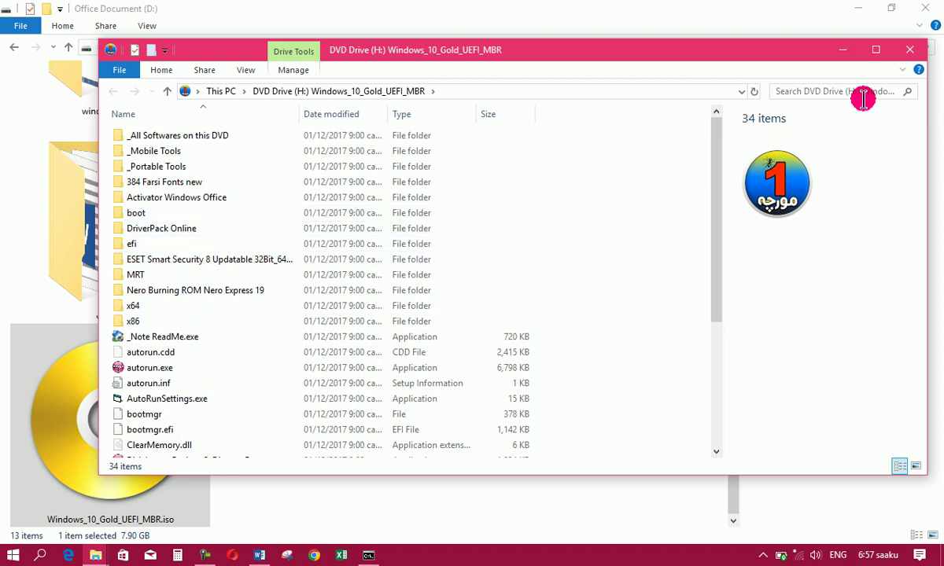
click(912, 52)
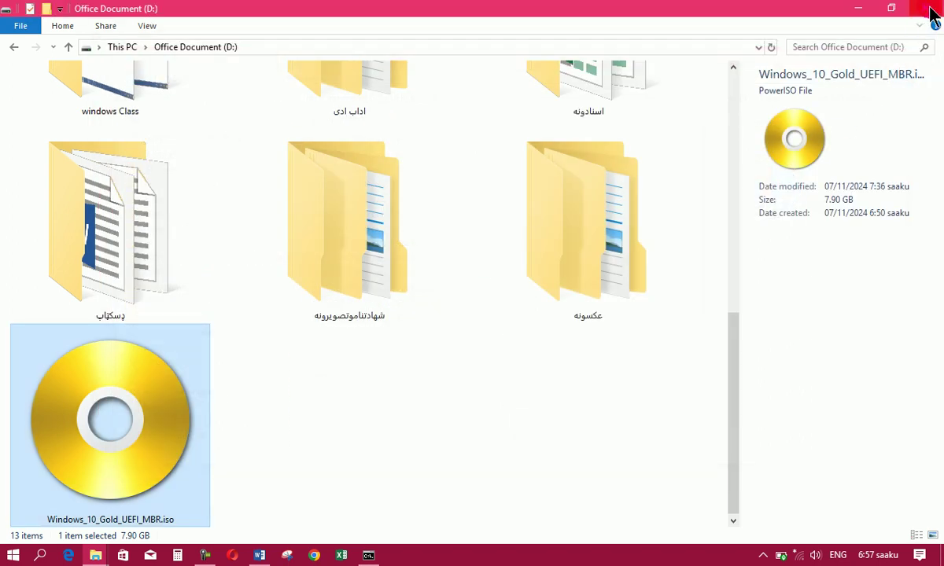
click(926, 8)
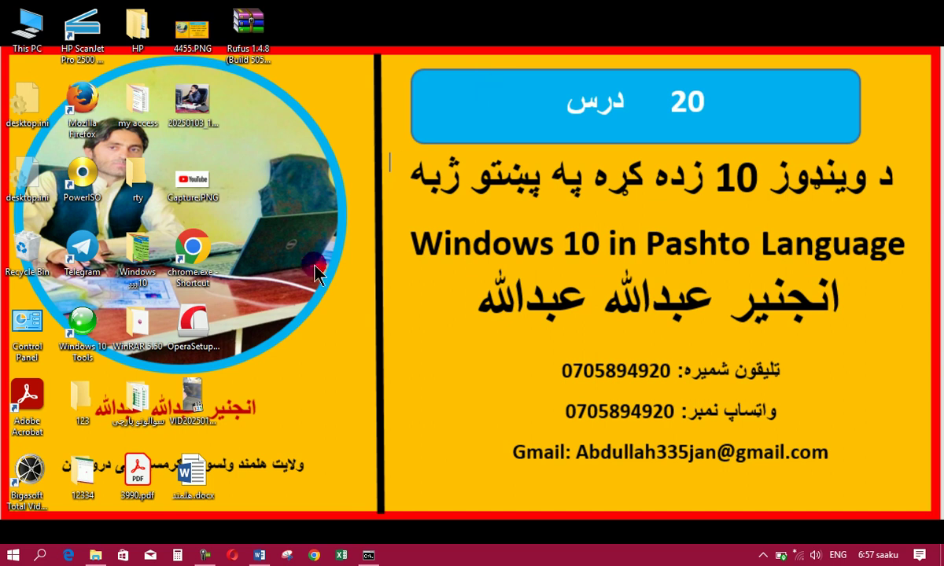
Move the Rufus 1.4.8 archive on the desktop to the spot directly above Capture.PNG.
click(257, 556)
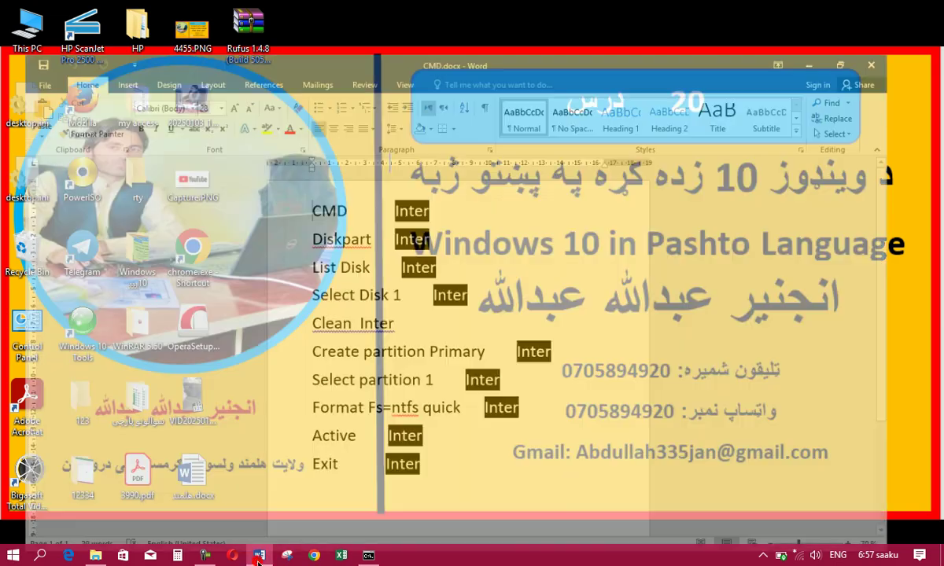
click(257, 557)
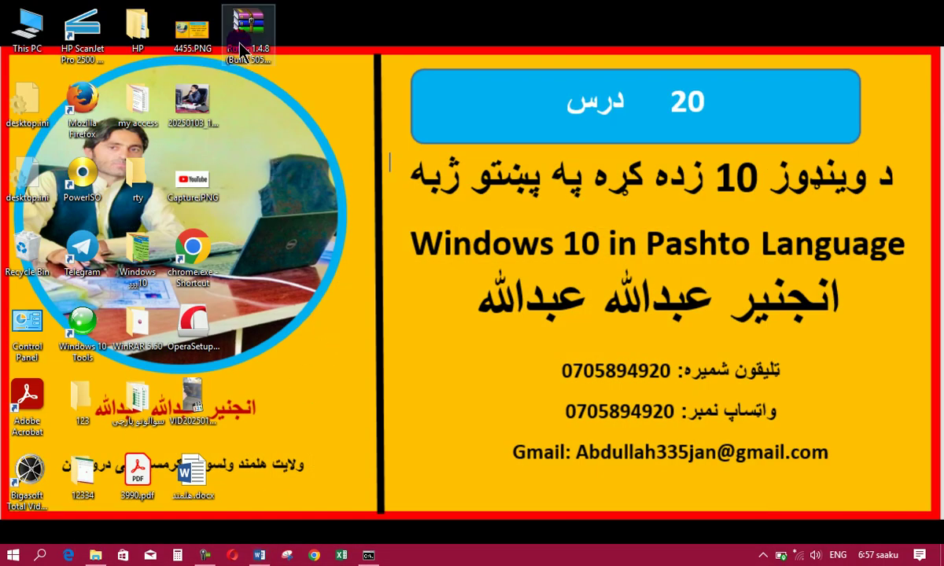
drag(244, 43, 195, 191)
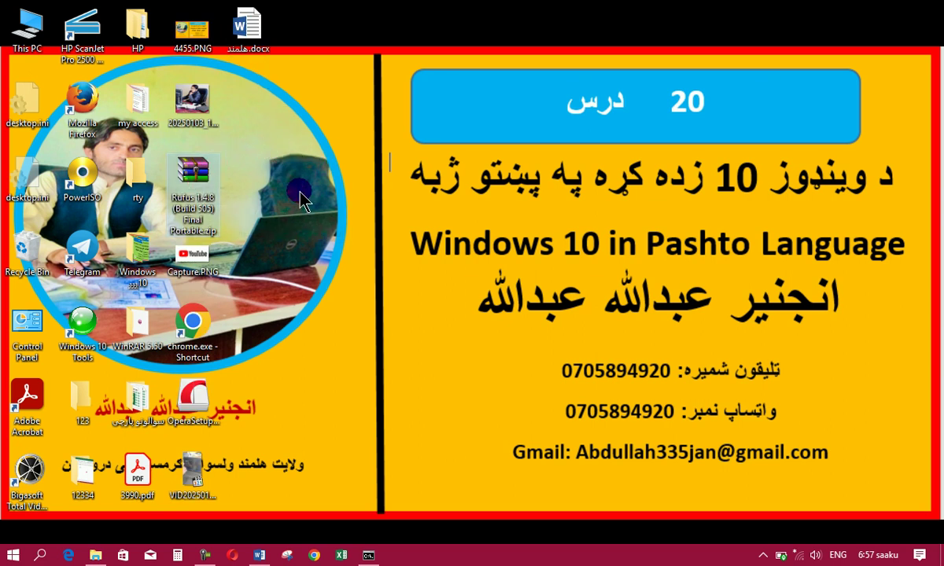
Check the Windows 10 ISO file's details on the Office Document (D:) drive again and close the window.
double_click(20, 35)
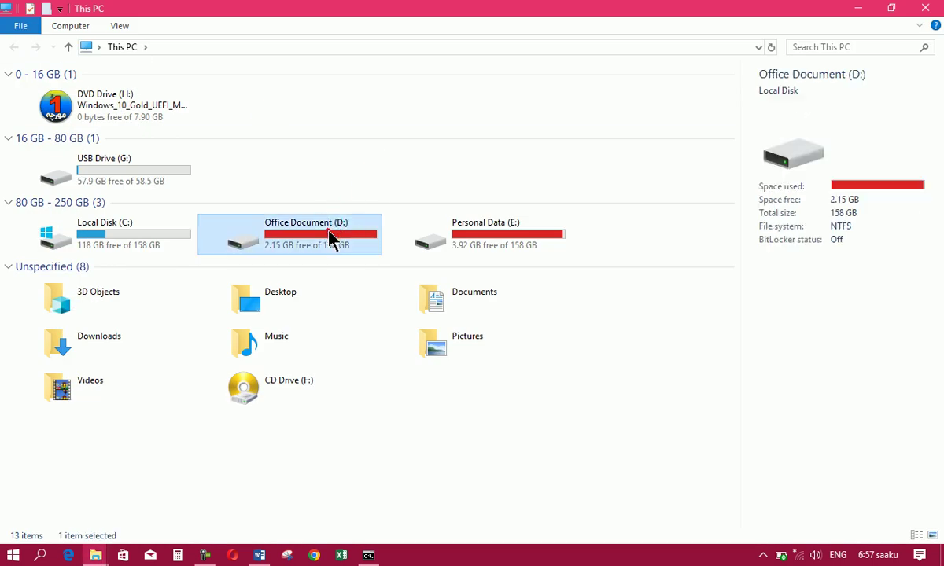
double_click(329, 236)
drag(731, 232, 393, 508)
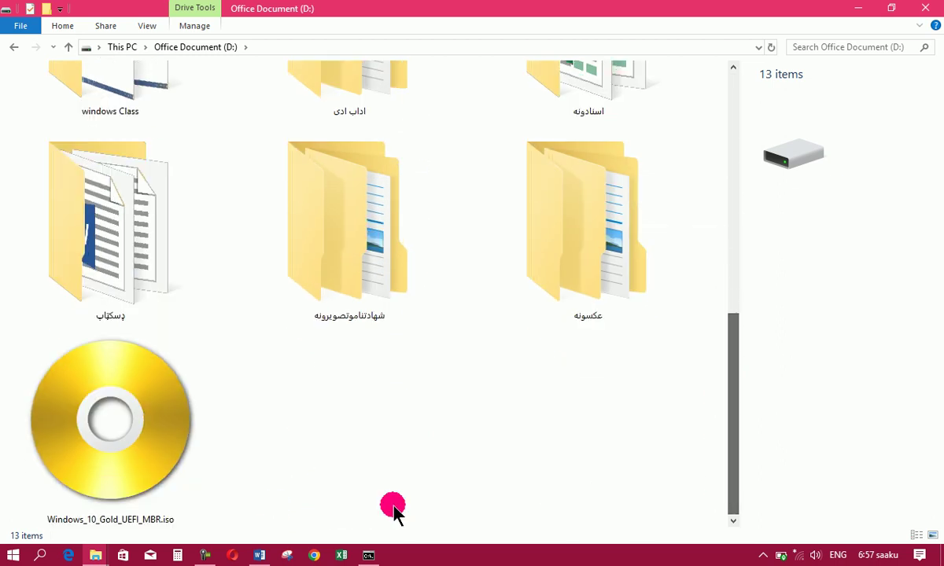
click(89, 422)
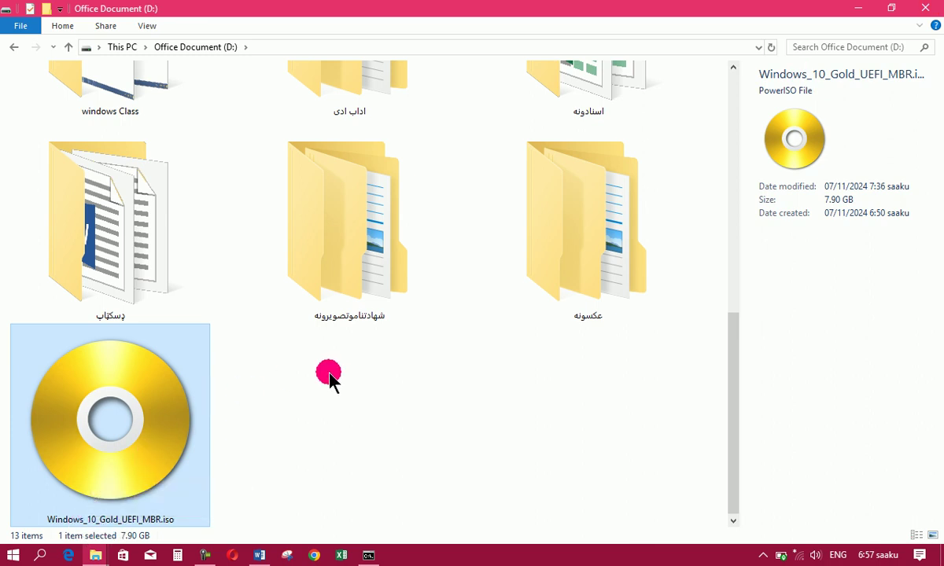
click(926, 10)
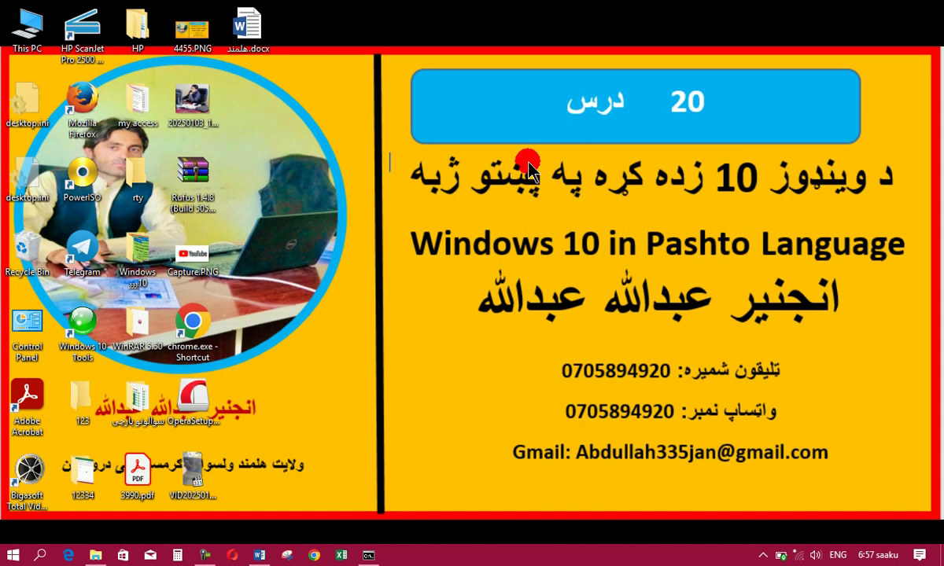
Run Rufus 1.4.8 from its zip archive, close the archive window and dismiss the USB drive notification.
double_click(196, 182)
click(205, 132)
click(202, 143)
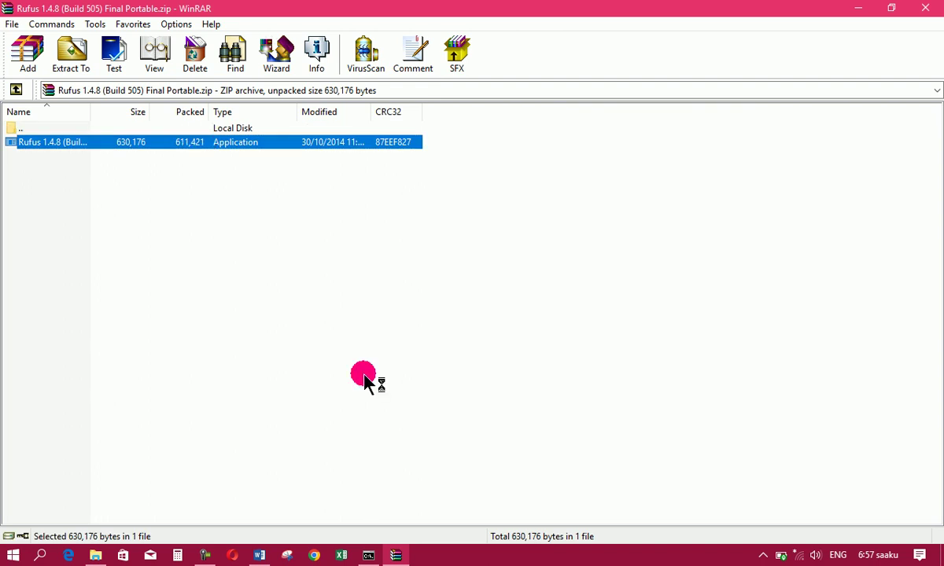
click(923, 16)
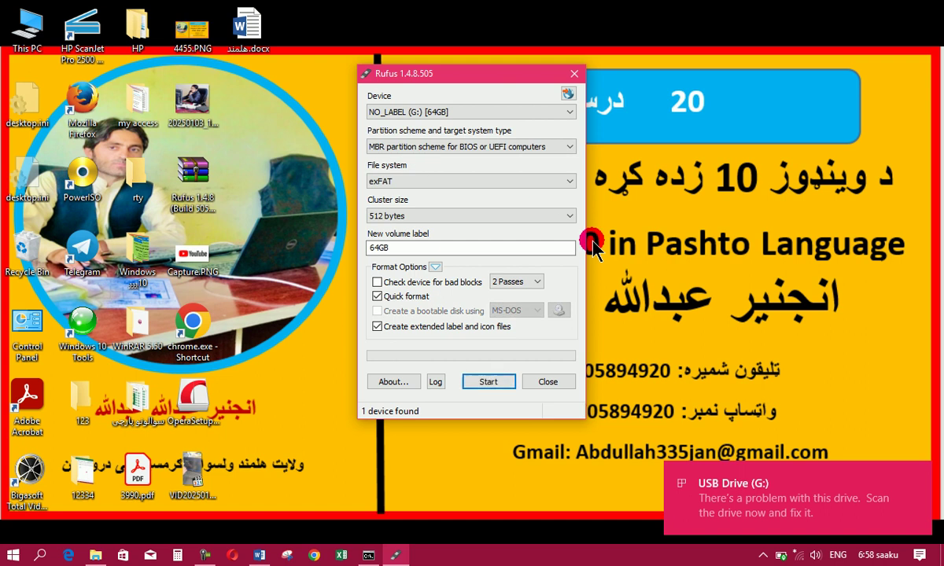
click(919, 474)
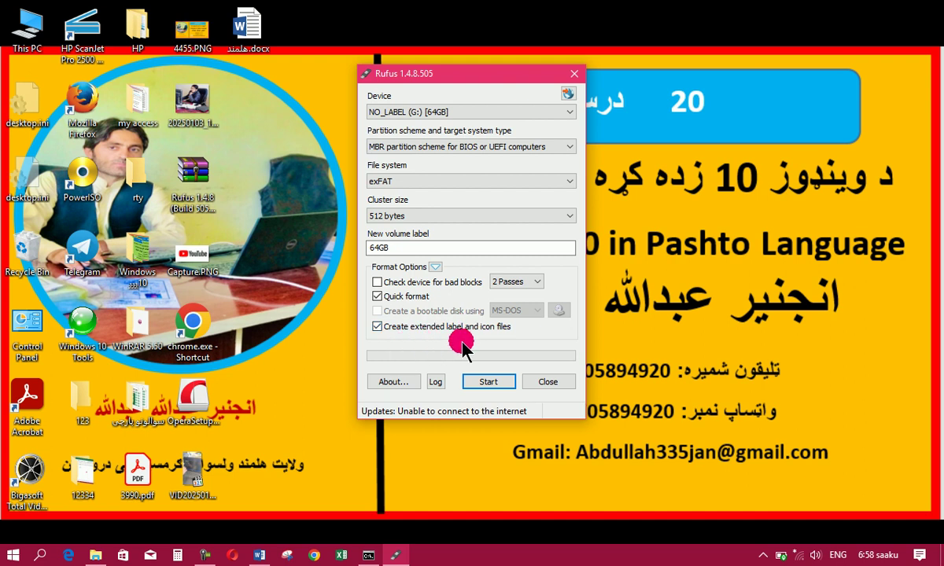
Enable the bad-blocks check for the USB device and keep Quick format selected.
click(377, 281)
click(378, 296)
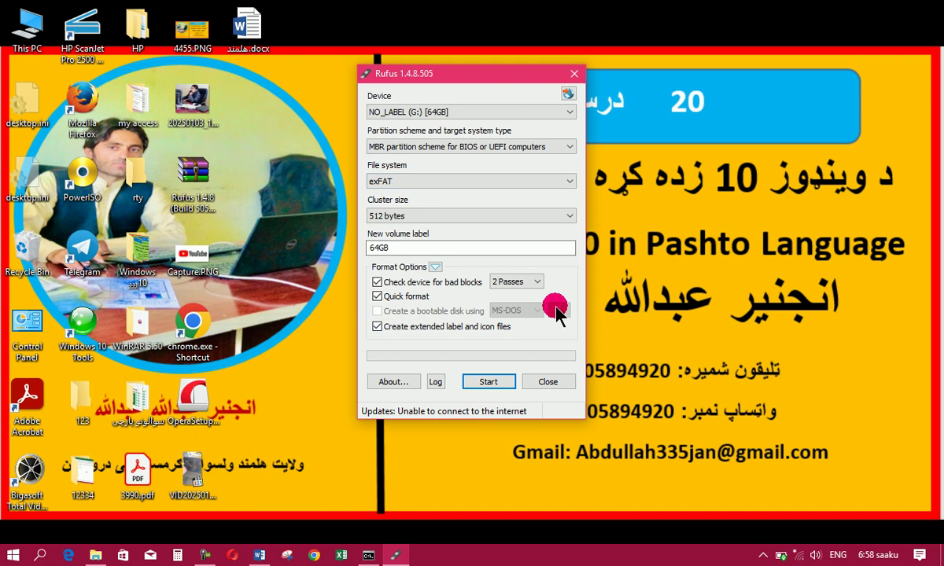
click(202, 555)
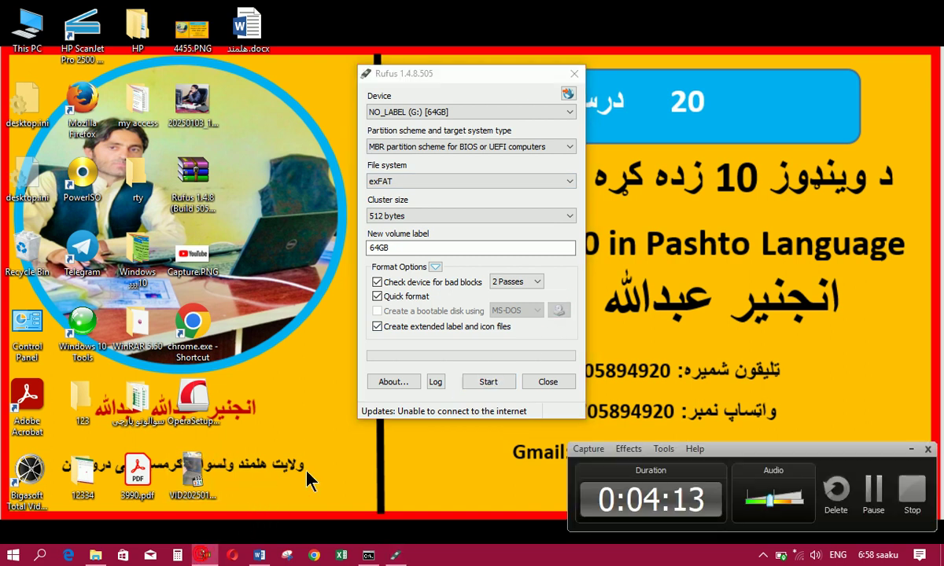
click(873, 501)
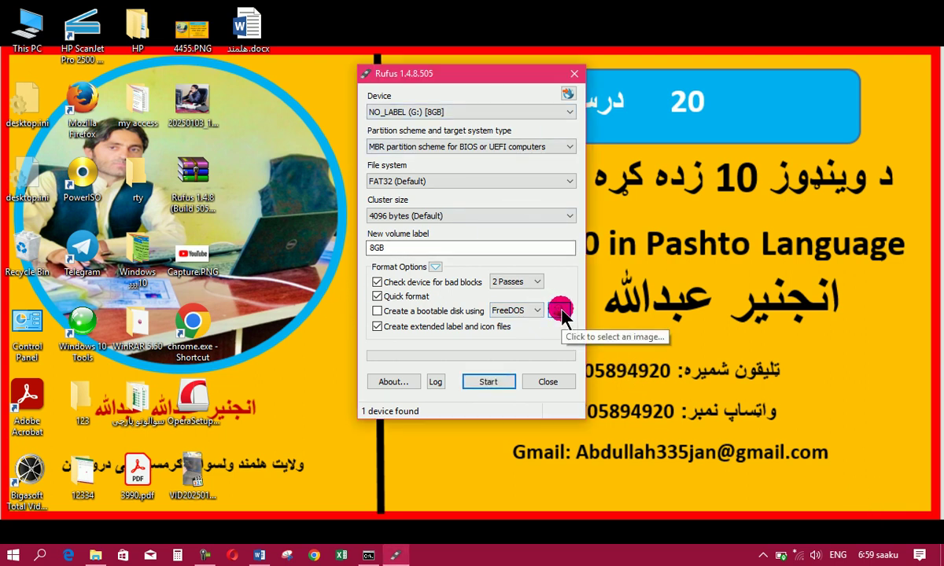
Load Windows_10_Gold_UEFI_MBR.iso from the Office Document (D:) drive as the bootable disk image.
click(561, 313)
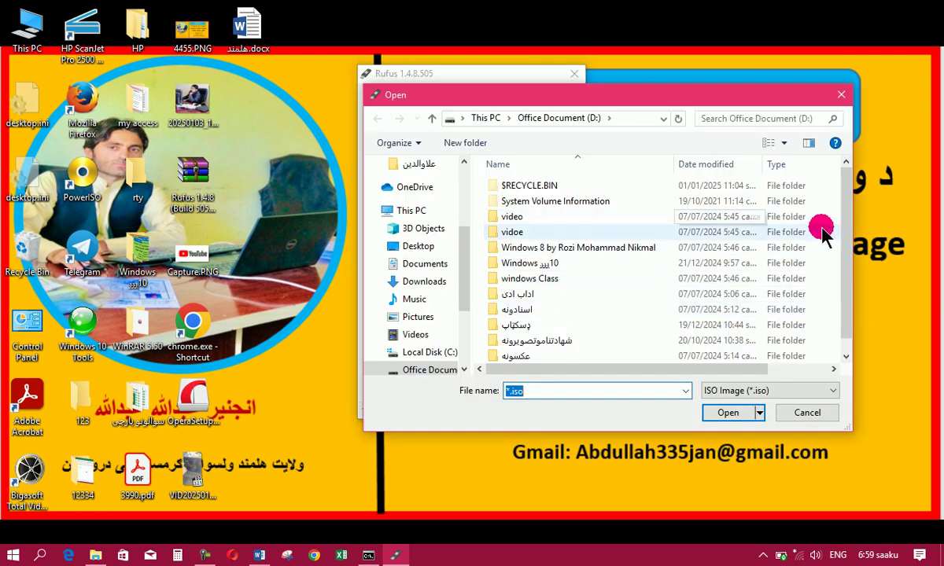
drag(846, 239, 849, 297)
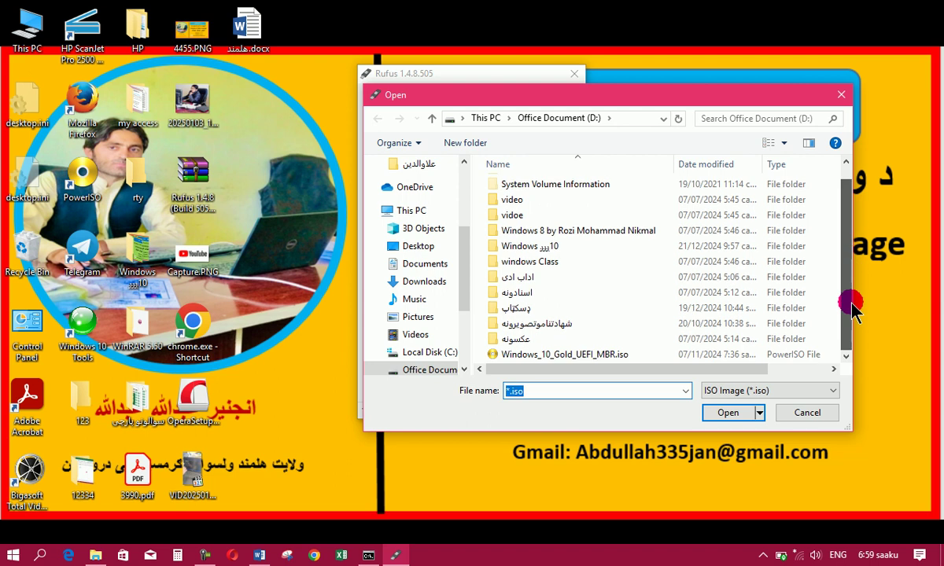
click(546, 354)
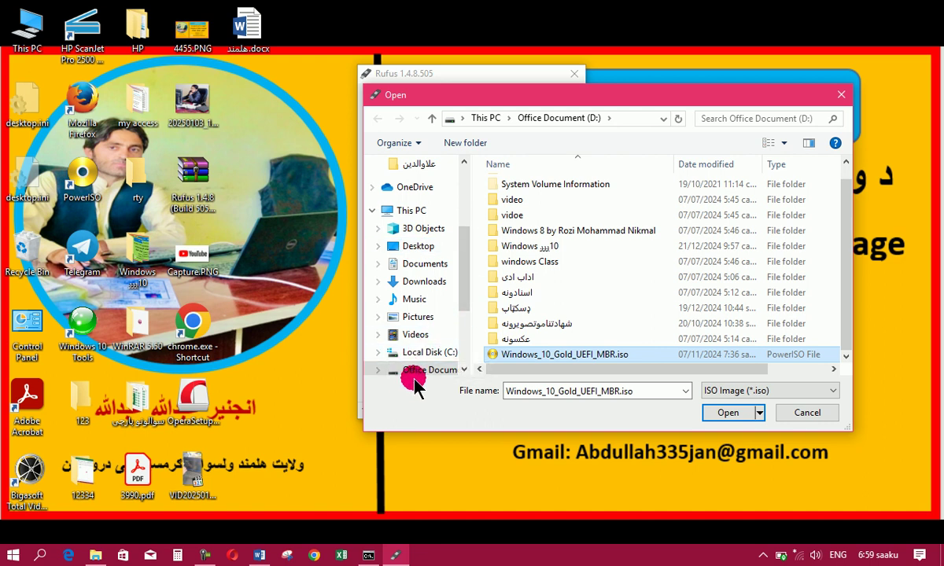
click(725, 414)
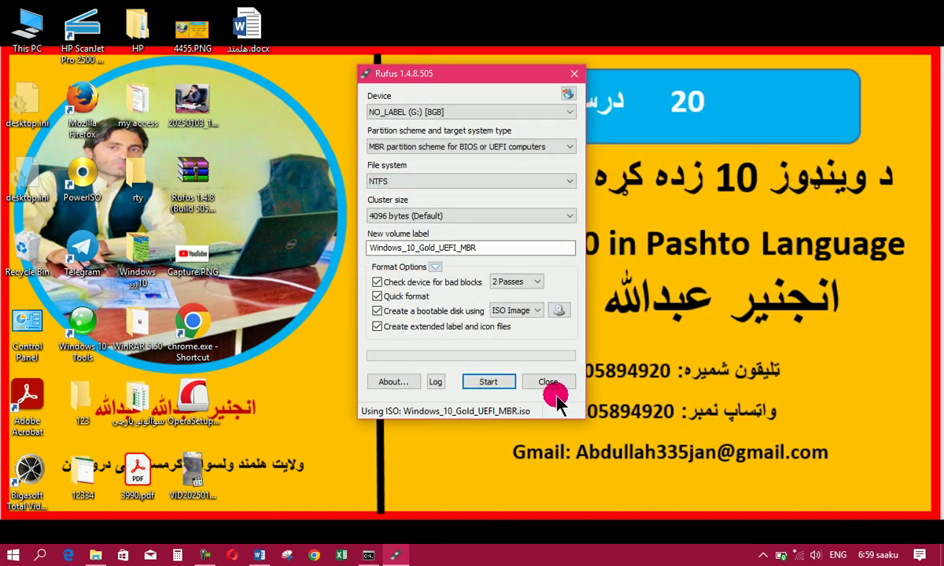
Try to write the image to the USB drive, including with the bad-blocks check and Quick format disabled.
click(492, 384)
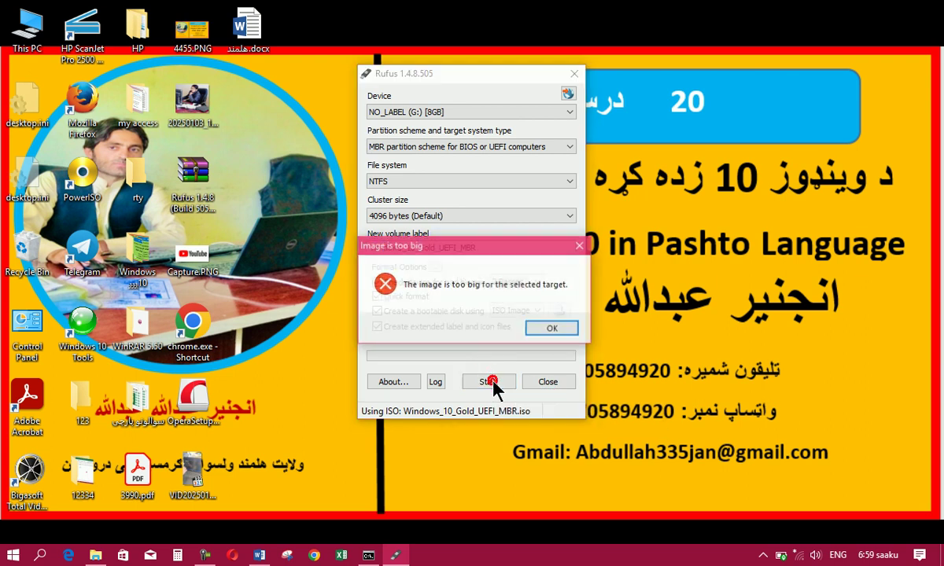
click(552, 329)
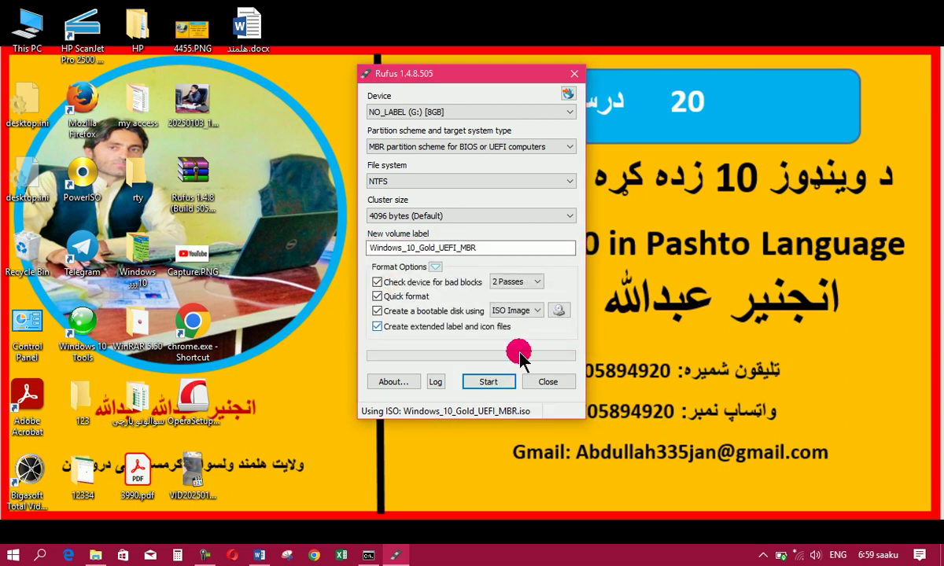
click(378, 282)
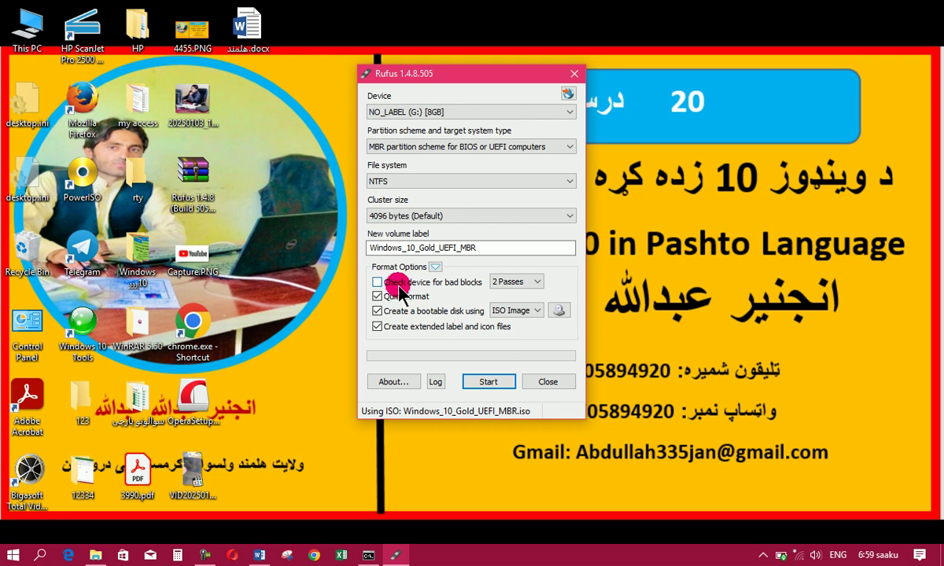
click(488, 382)
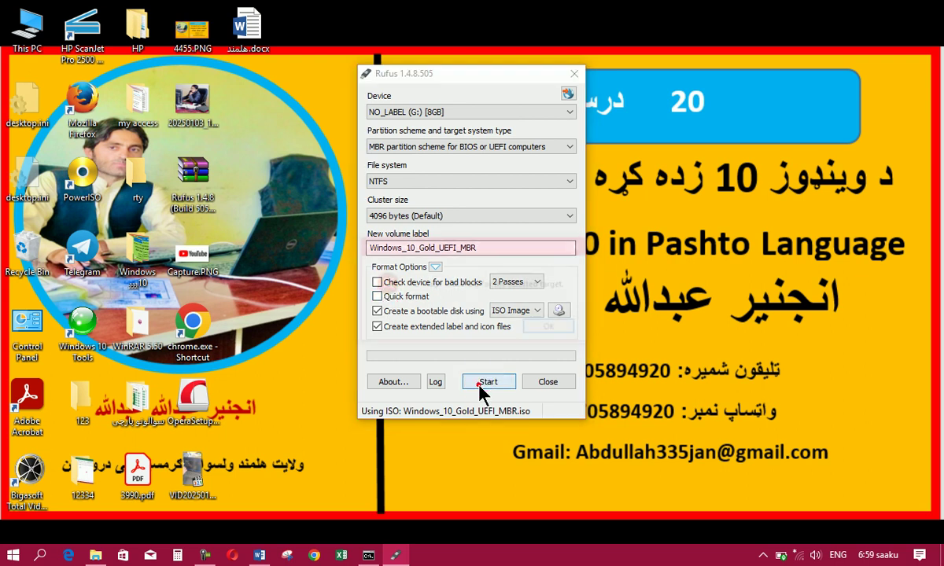
click(552, 328)
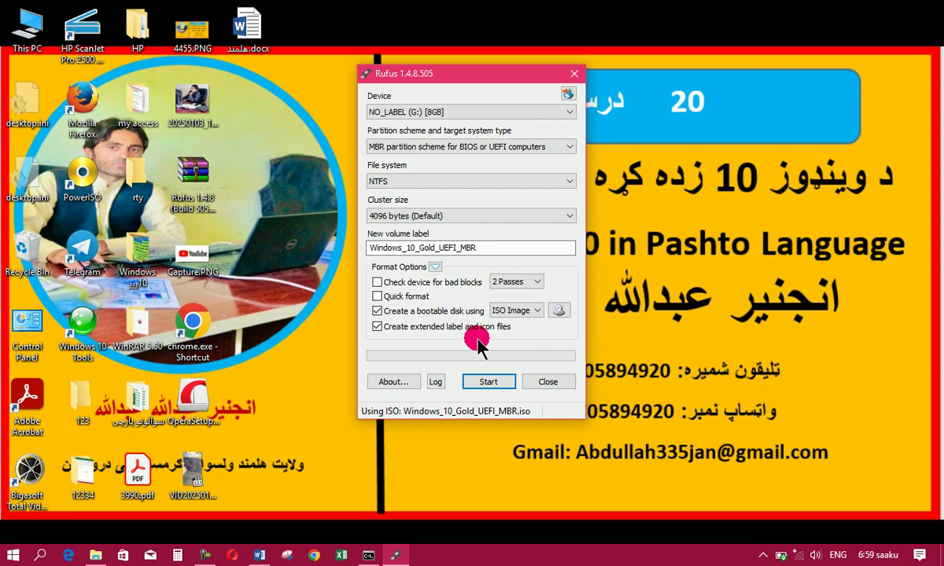
click(486, 383)
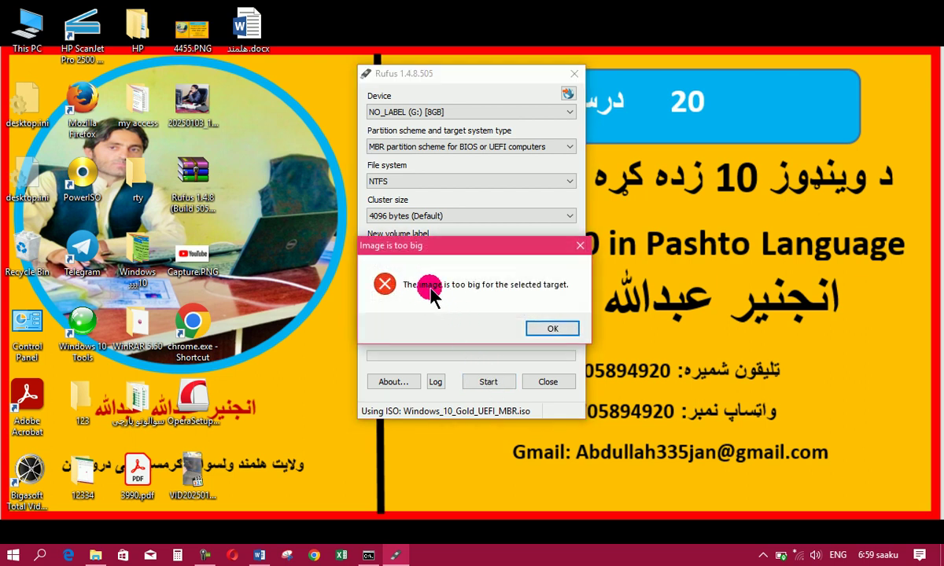
click(552, 329)
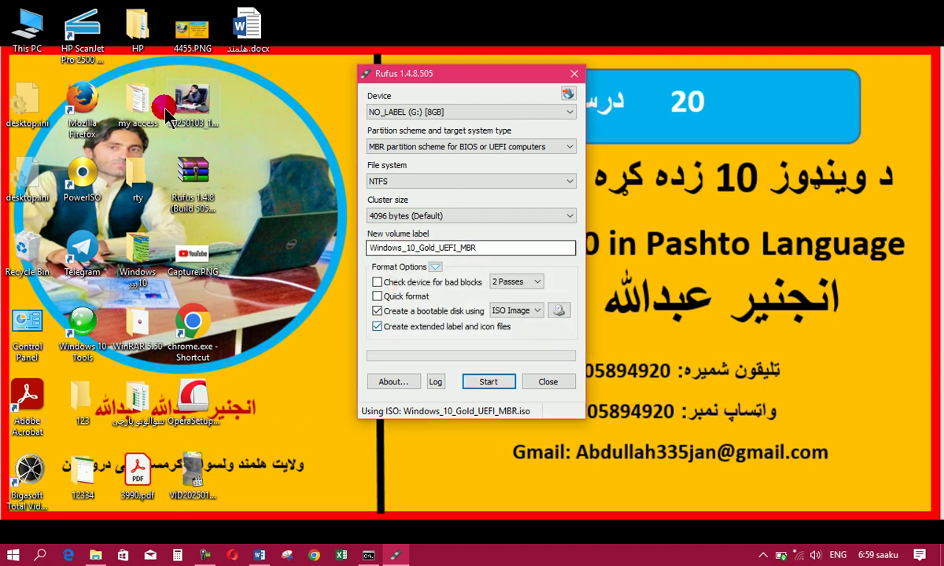
Check the size of Windows_10_Gold_UEFI_MBR.iso in its properties on the Office Document (D:) drive, and close the window.
double_click(27, 28)
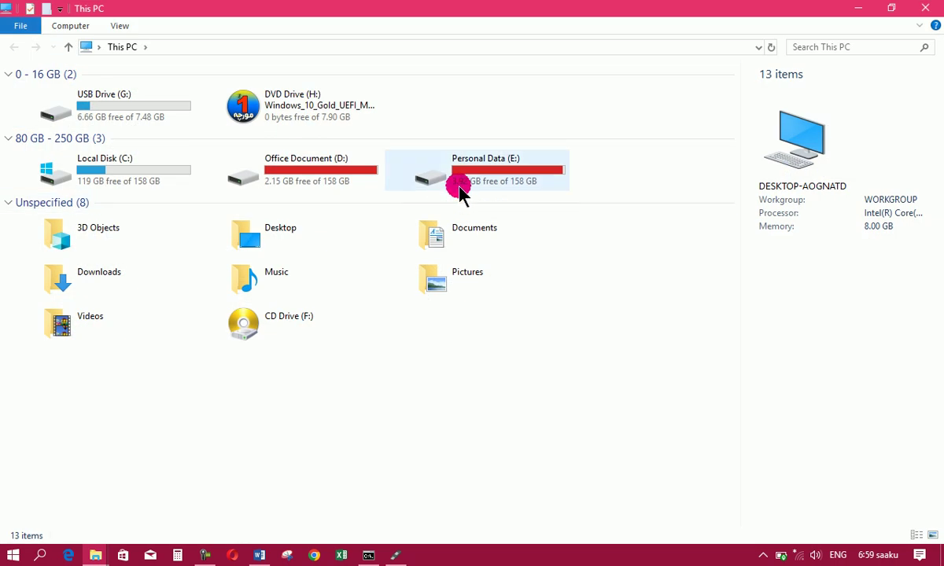
double_click(472, 182)
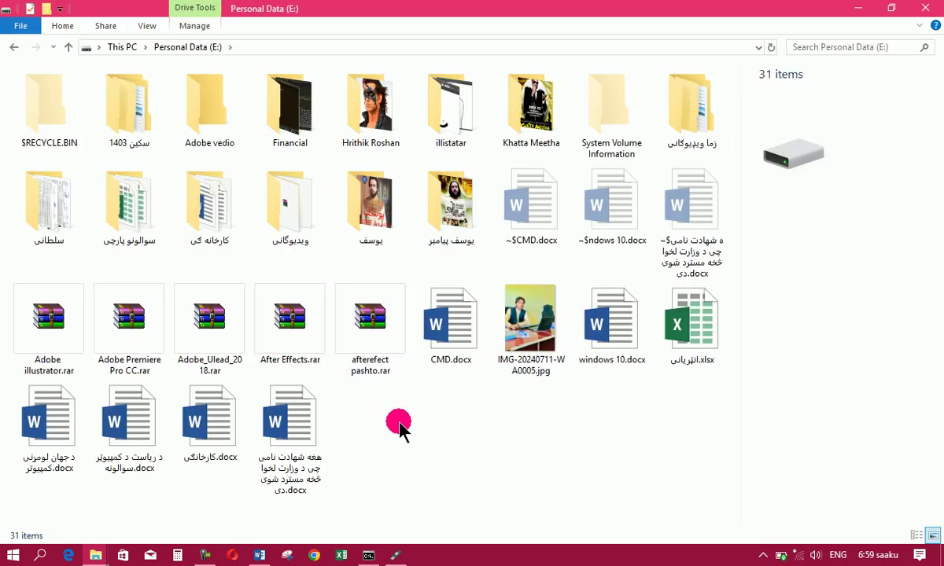
click(14, 48)
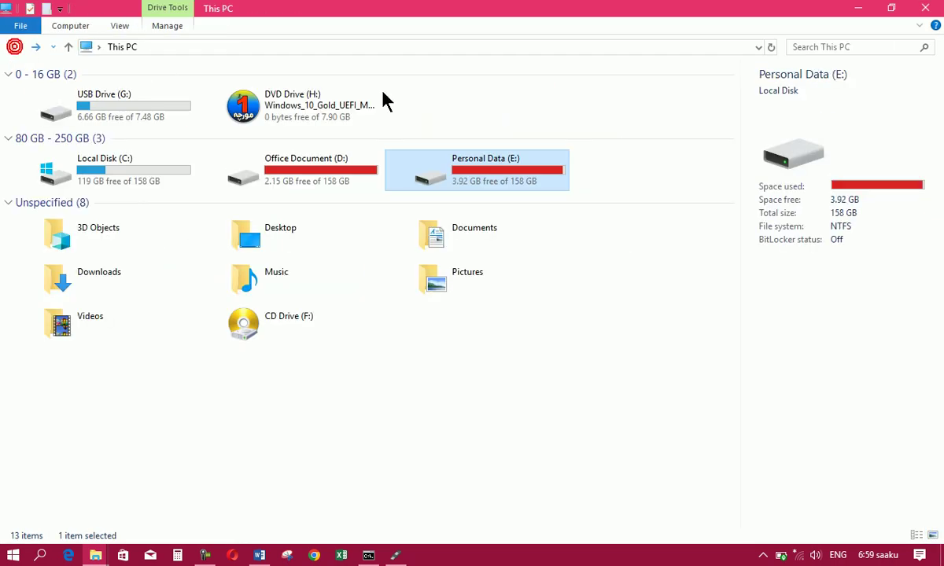
double_click(319, 177)
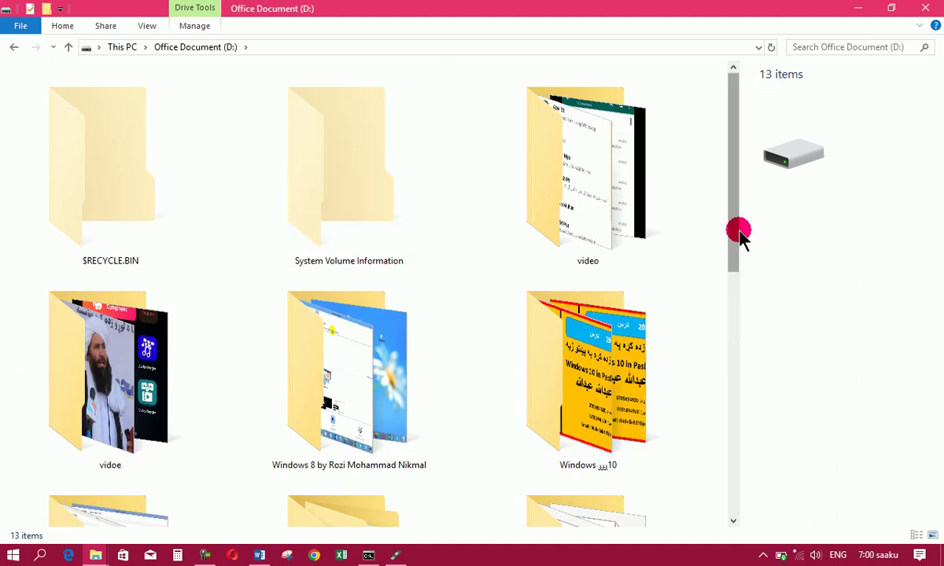
drag(738, 252, 672, 550)
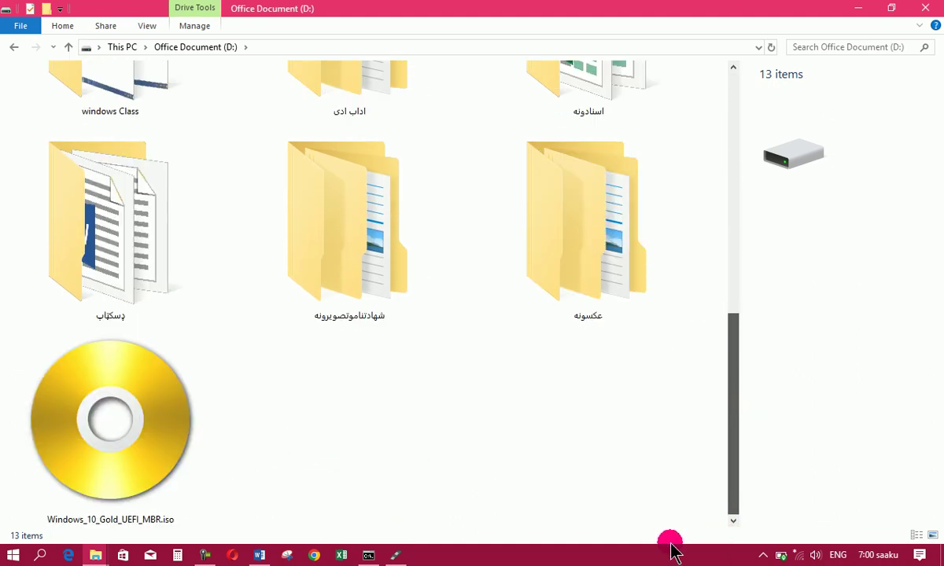
click(98, 439)
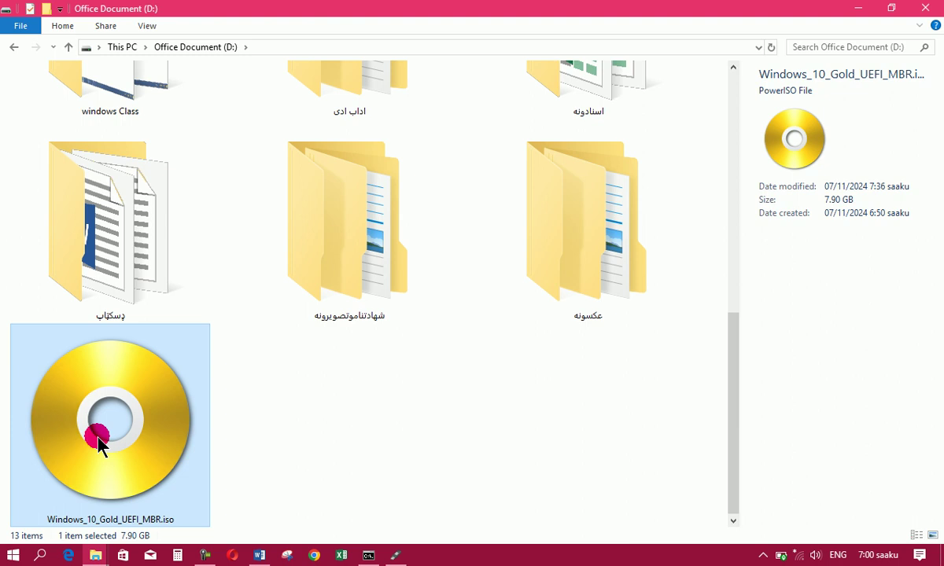
right_click(121, 405)
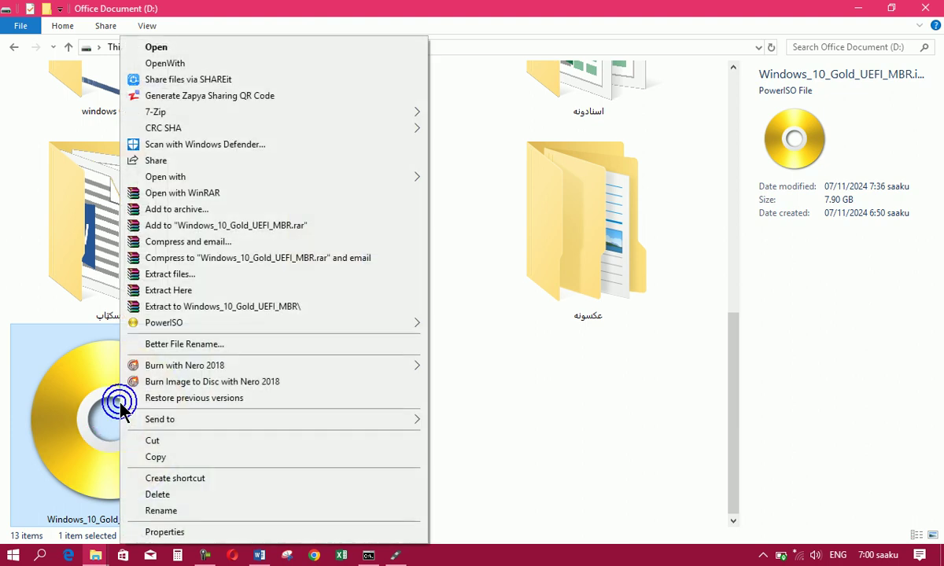
click(166, 532)
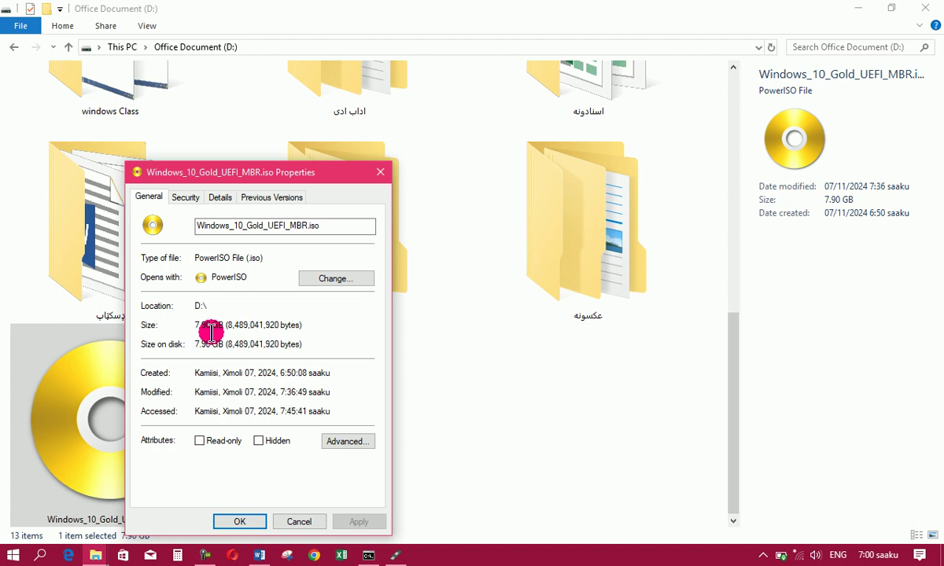
click(385, 172)
click(924, 8)
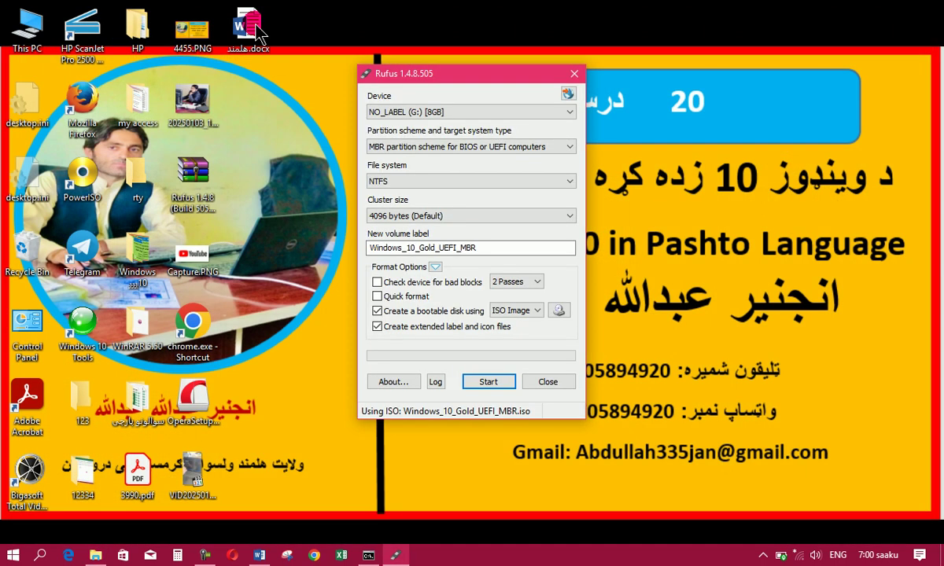
Check the capacity and free space of USB Drive (G:) in its properties, and close the window.
double_click(27, 32)
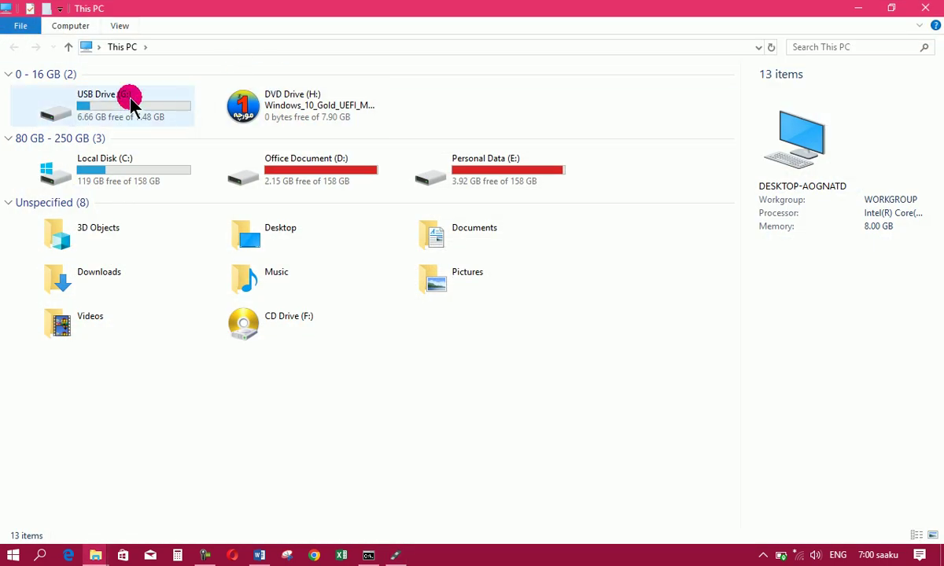
click(134, 106)
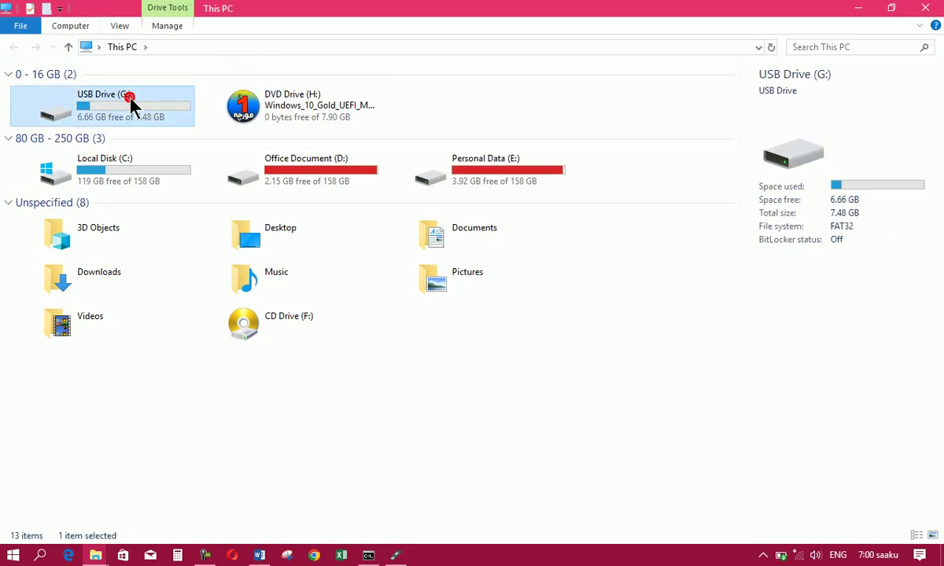
right_click(130, 99)
click(110, 103)
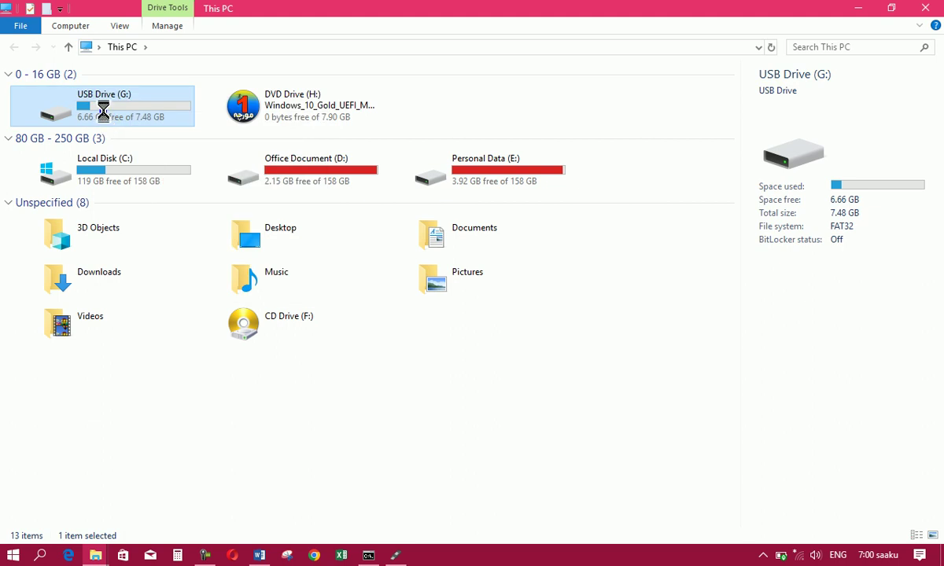
right_click(106, 117)
click(150, 521)
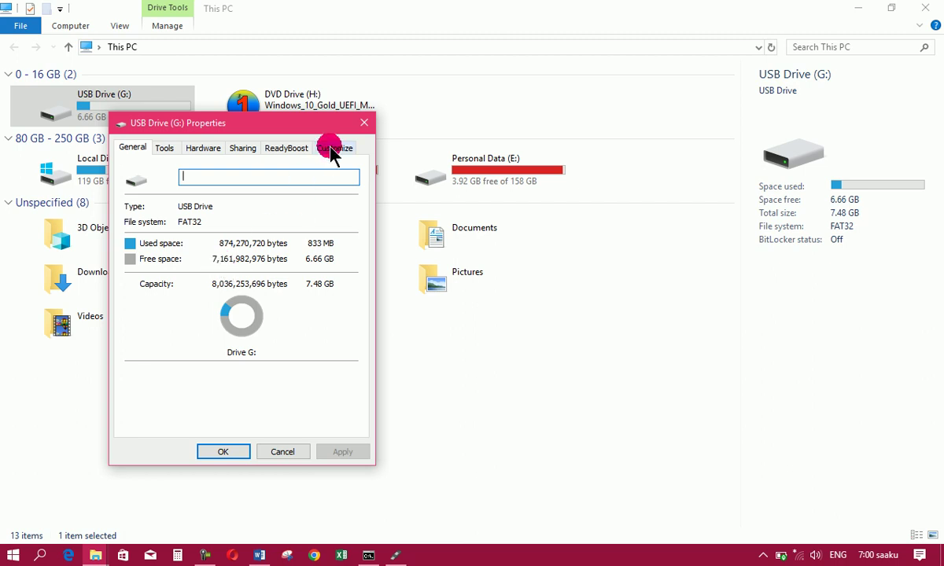
click(363, 123)
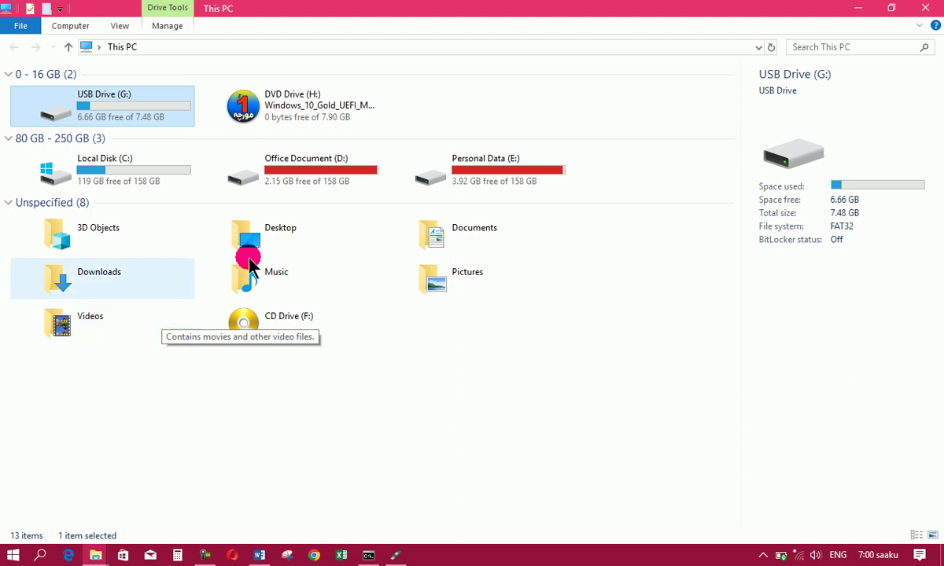
click(927, 8)
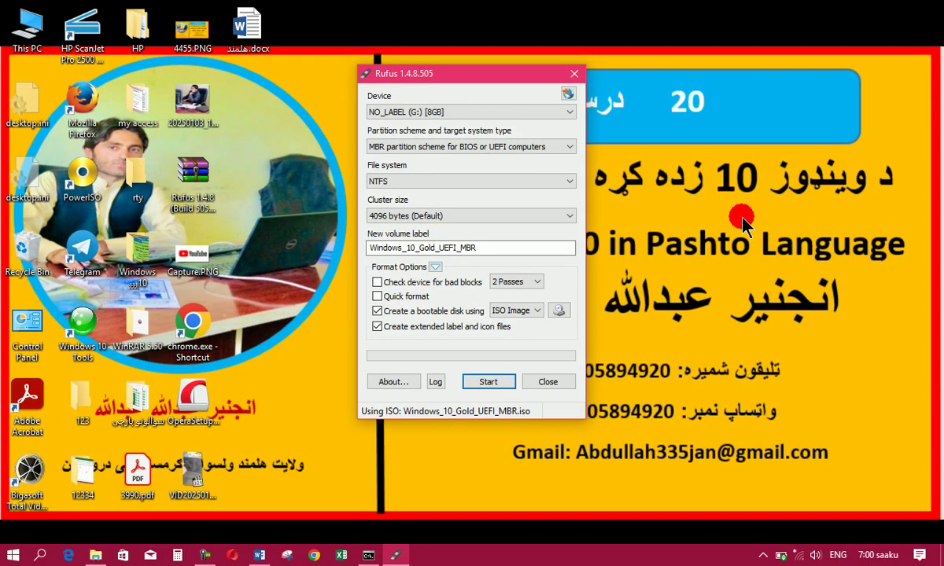
Reload Windows_10_Gold_UEFI_MBR.iso, try writing it to the USB drive again, and close Rufus.
click(559, 311)
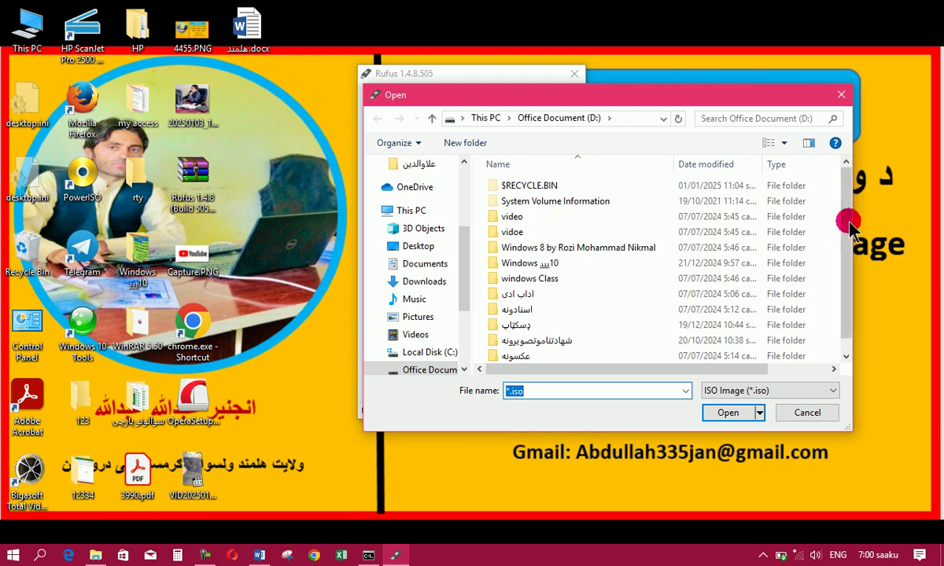
scroll(811, 330, down, 1)
click(565, 356)
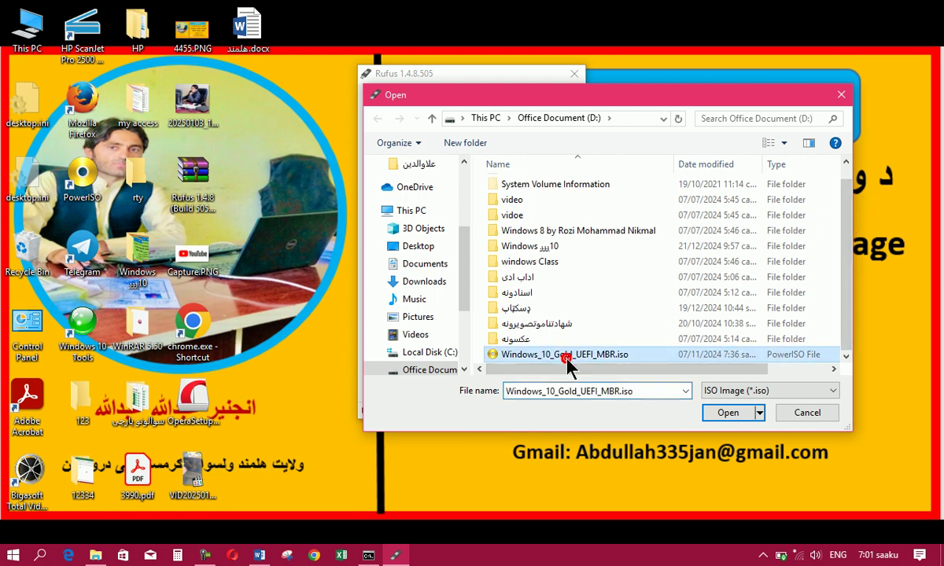
click(735, 410)
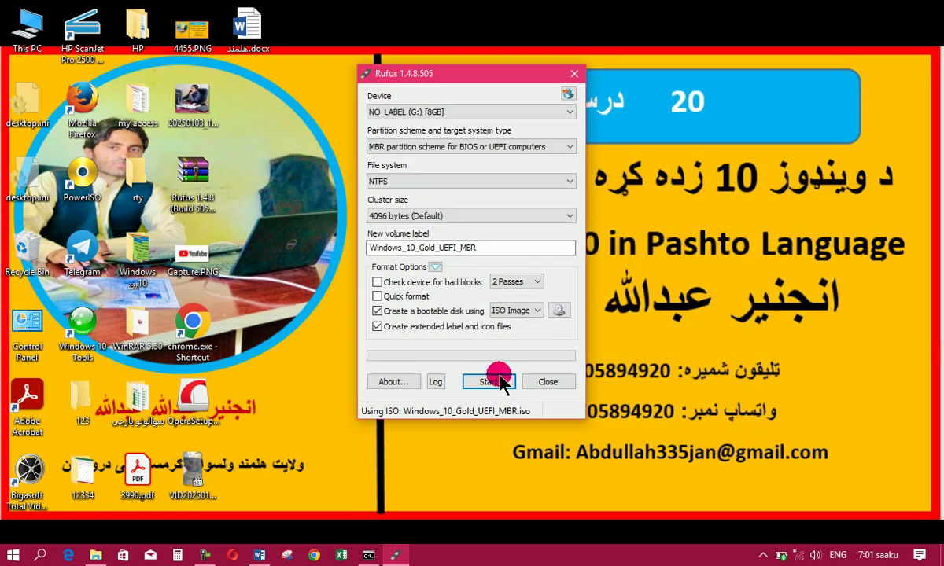
click(484, 384)
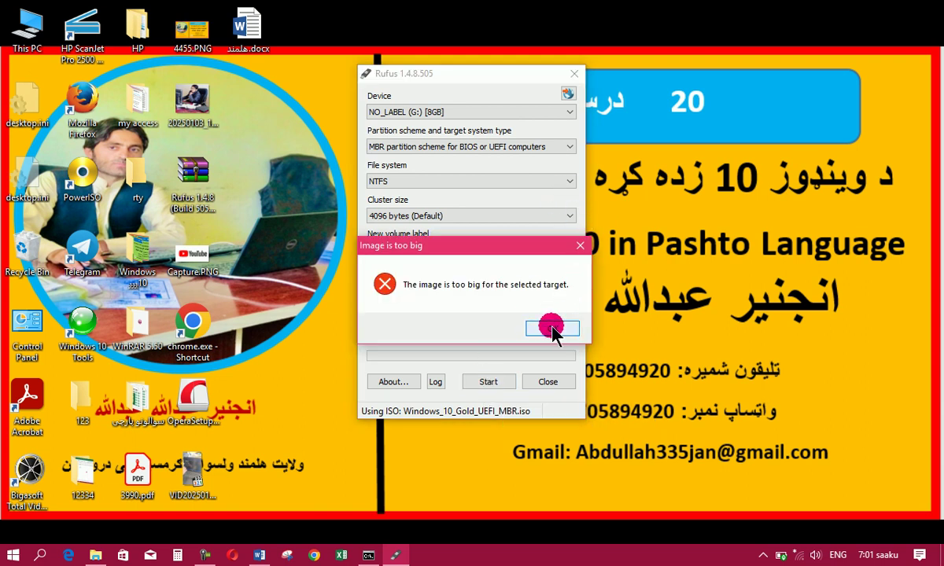
click(552, 328)
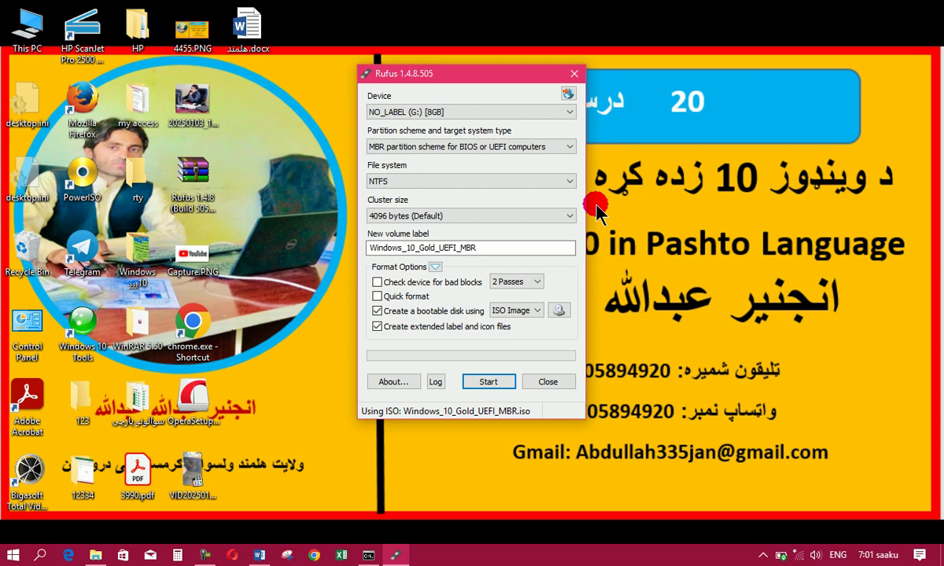
click(574, 74)
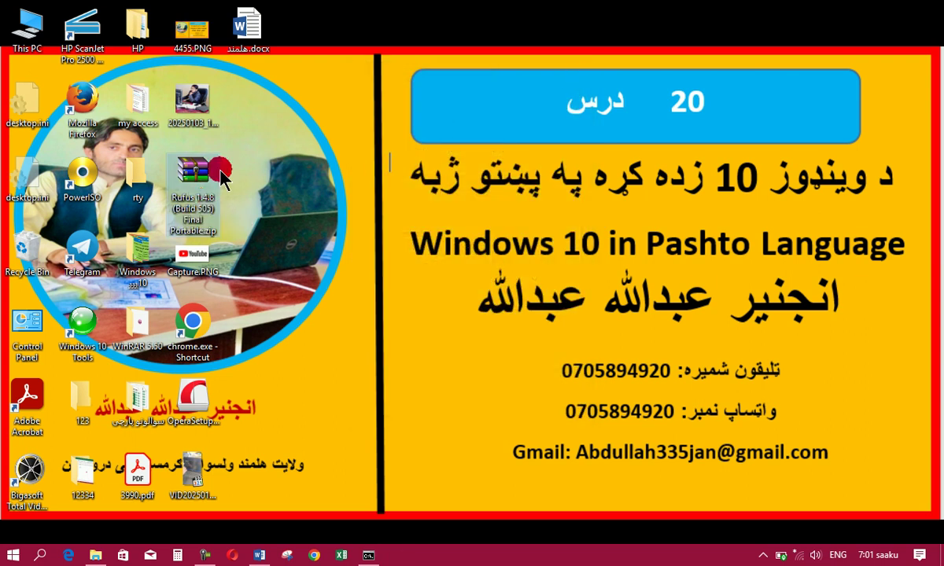